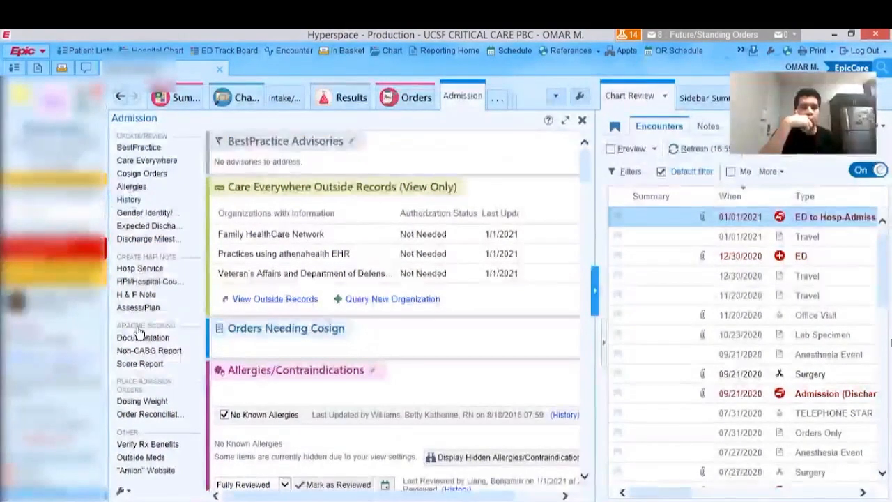
- Open the admission order reconciliation, look through the prior-to-admission medications and proceed to the review of current orders
{"action": "left_click", "coordinate": [132, 416]}
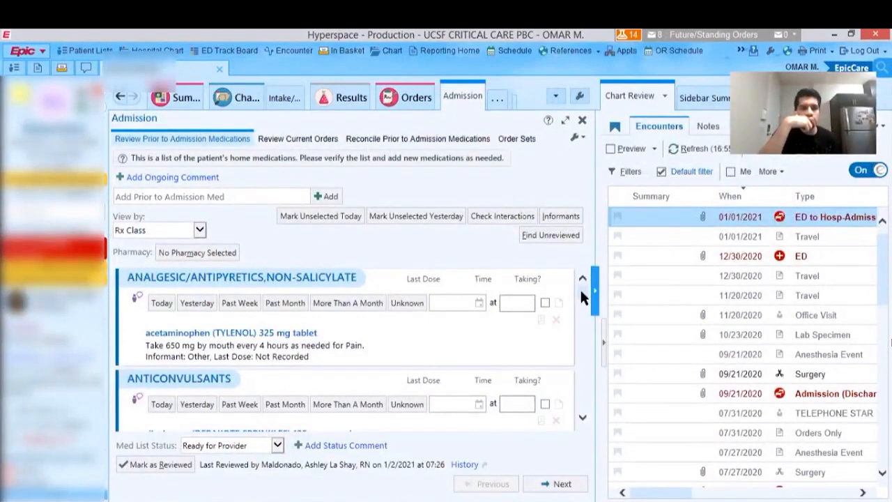
{"action": "scroll", "coordinate": [580, 288], "scroll_direction": "down", "scroll_amount": 5}
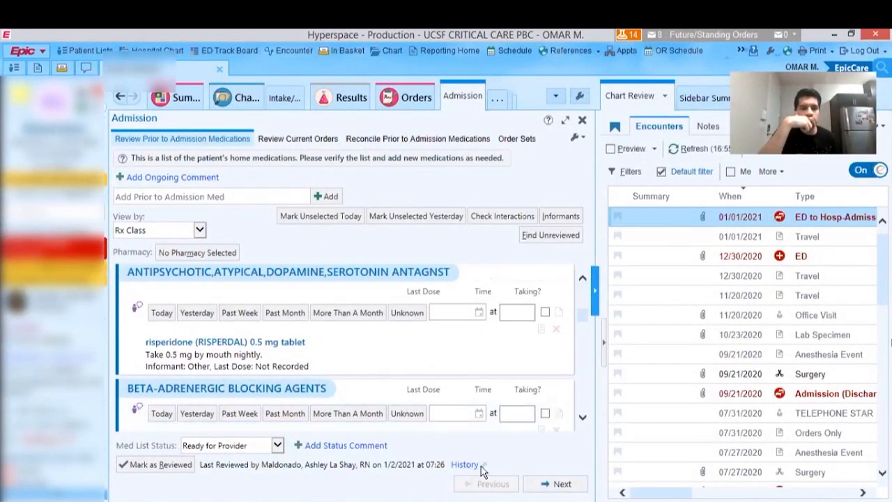
{"action": "left_click", "coordinate": [562, 484]}
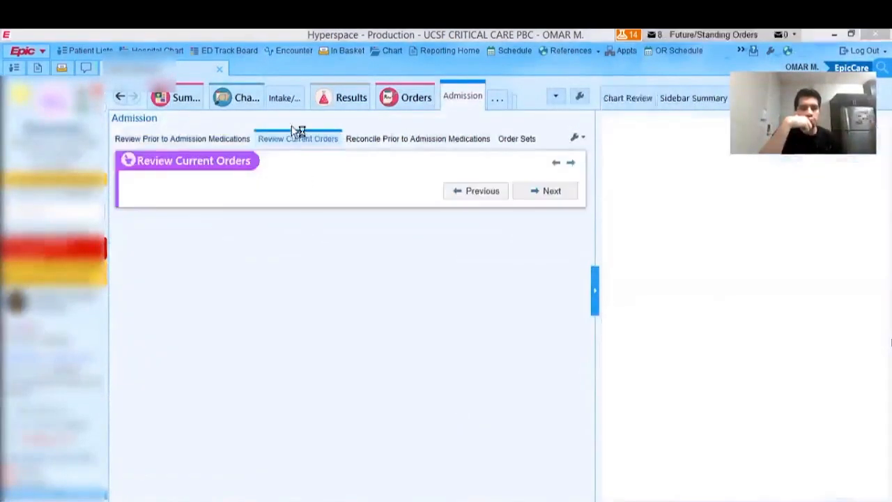
{"action": "left_click", "coordinate": [226, 258]}
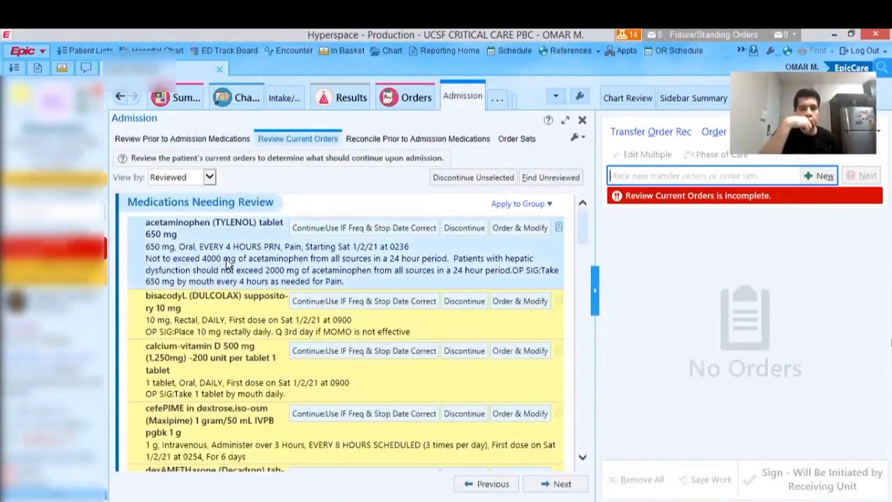
- Examine the current medication orders needing review, reading each drug's dose, frequency and start time
{"action": "scroll", "coordinate": [223, 258], "scroll_direction": "down", "scroll_amount": 1}
{"action": "scroll", "coordinate": [251, 227], "scroll_direction": "up", "scroll_amount": 1}
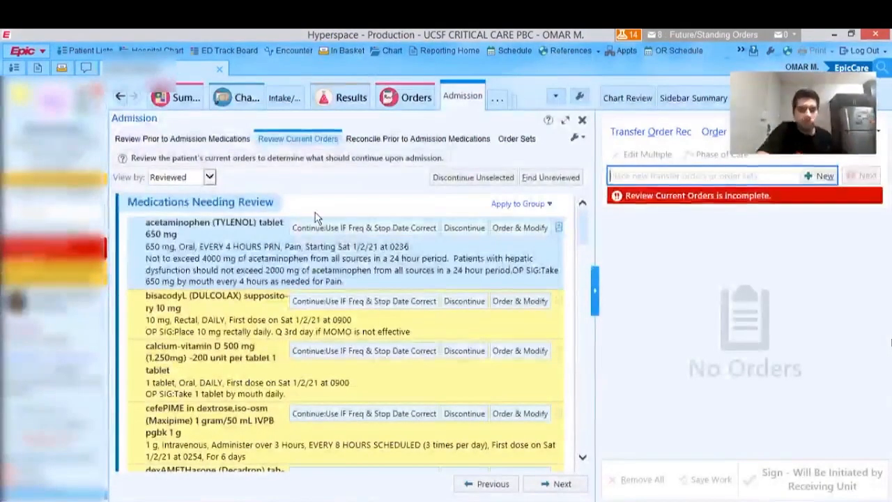
{"action": "scroll", "coordinate": [322, 247], "scroll_direction": "down", "scroll_amount": 1}
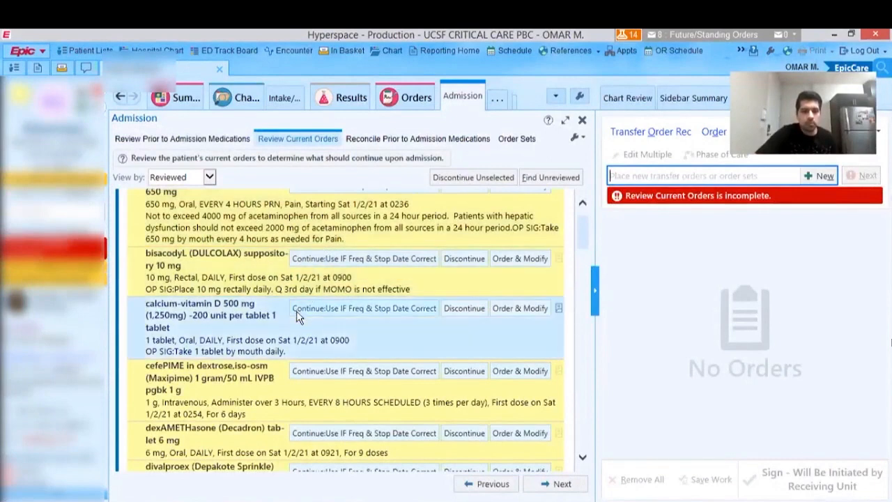
{"action": "scroll", "coordinate": [311, 281], "scroll_direction": "down", "scroll_amount": 1}
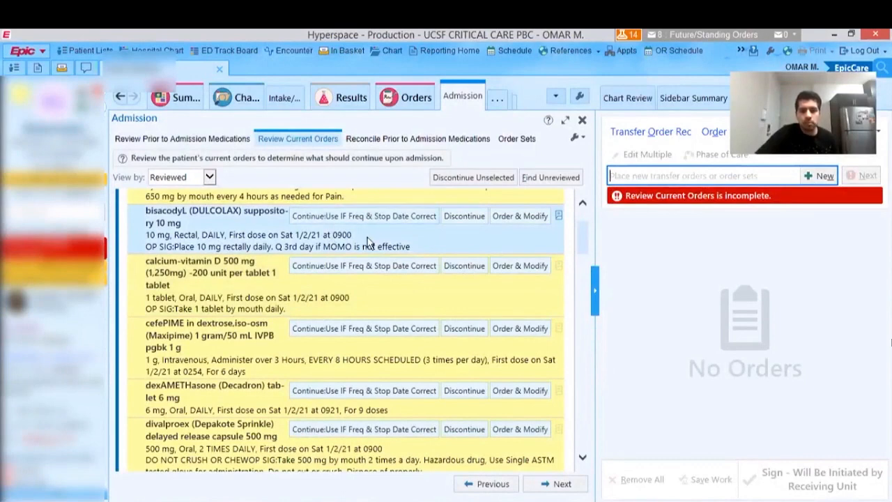
{"action": "scroll", "coordinate": [368, 240], "scroll_direction": "up", "scroll_amount": 2}
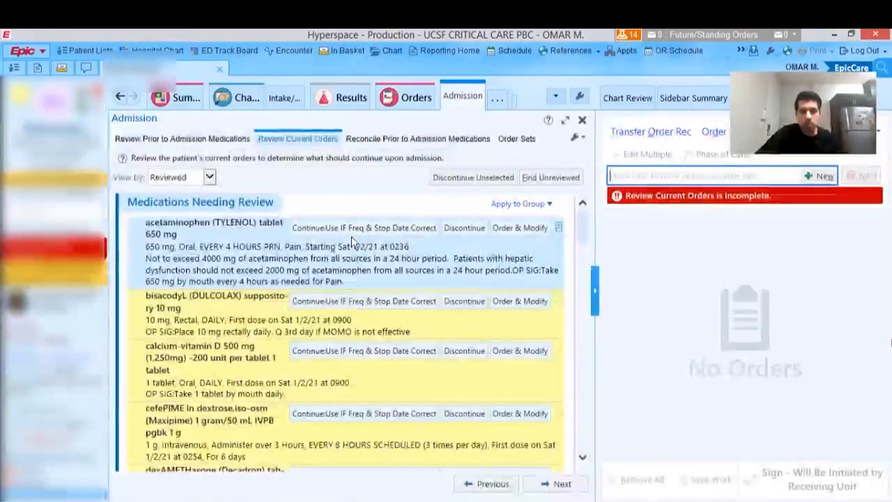
{"action": "scroll", "coordinate": [351, 239], "scroll_direction": "down", "scroll_amount": 2}
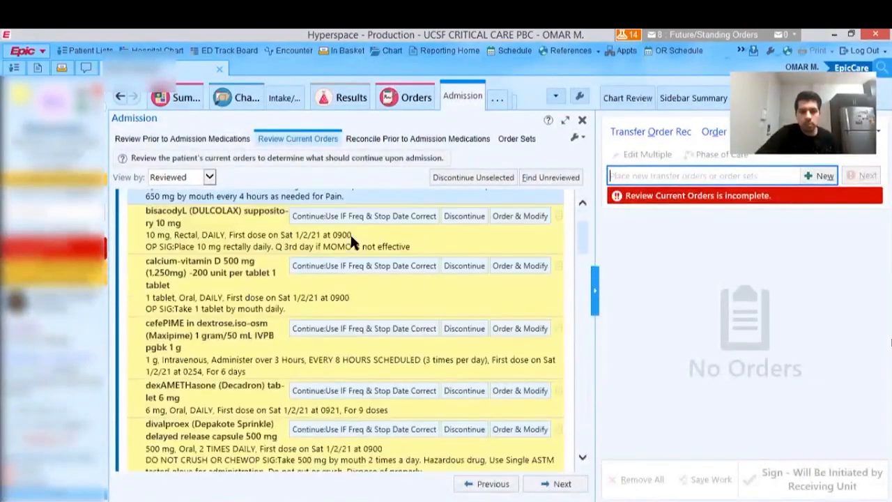
{"action": "scroll", "coordinate": [352, 241], "scroll_direction": "down", "scroll_amount": 3}
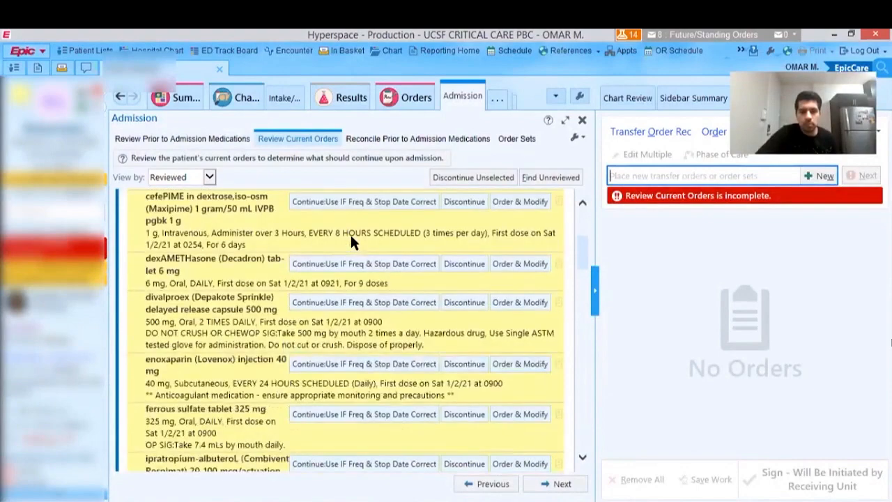
{"action": "left_click", "coordinate": [350, 233]}
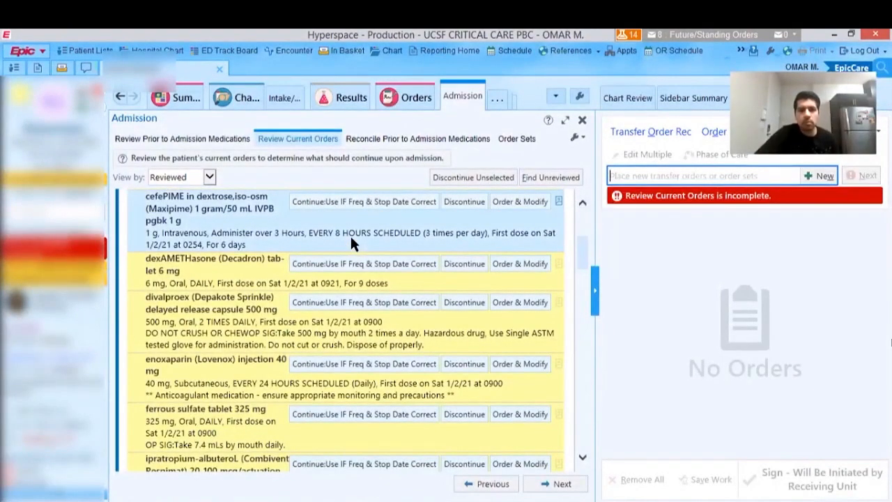
{"action": "scroll", "coordinate": [350, 237], "scroll_direction": "down", "scroll_amount": 2}
{"action": "left_click", "coordinate": [350, 243]}
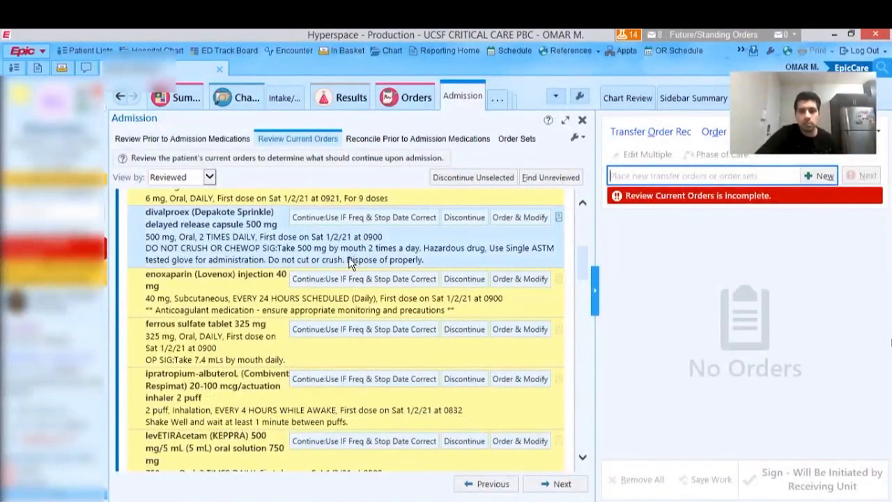
{"action": "left_click", "coordinate": [358, 304]}
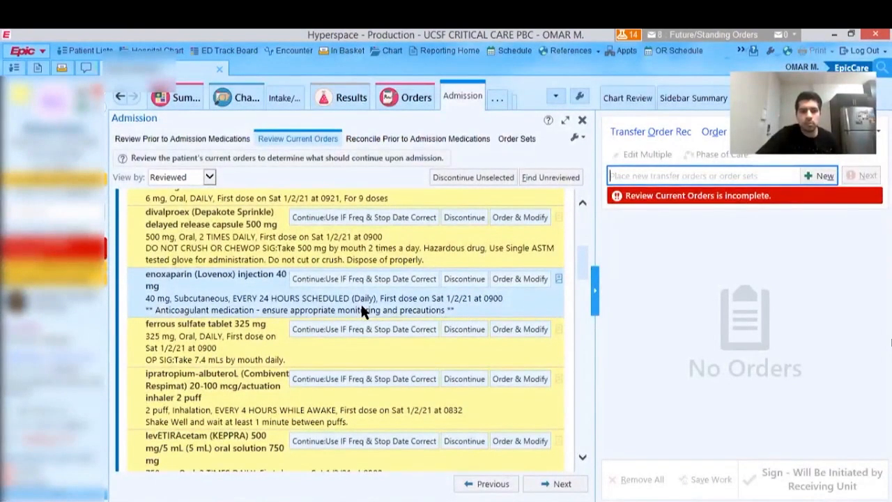
{"action": "scroll", "coordinate": [362, 307], "scroll_direction": "down", "scroll_amount": 3}
{"action": "left_click", "coordinate": [365, 304]}
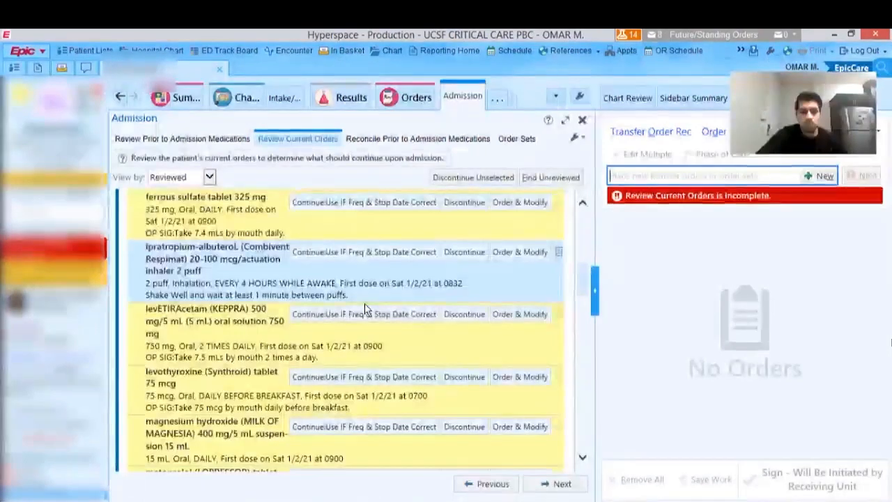
{"action": "scroll", "coordinate": [365, 304], "scroll_direction": "down", "scroll_amount": 2}
{"action": "left_click", "coordinate": [366, 305]}
{"action": "scroll", "coordinate": [368, 307], "scroll_direction": "down", "scroll_amount": 1}
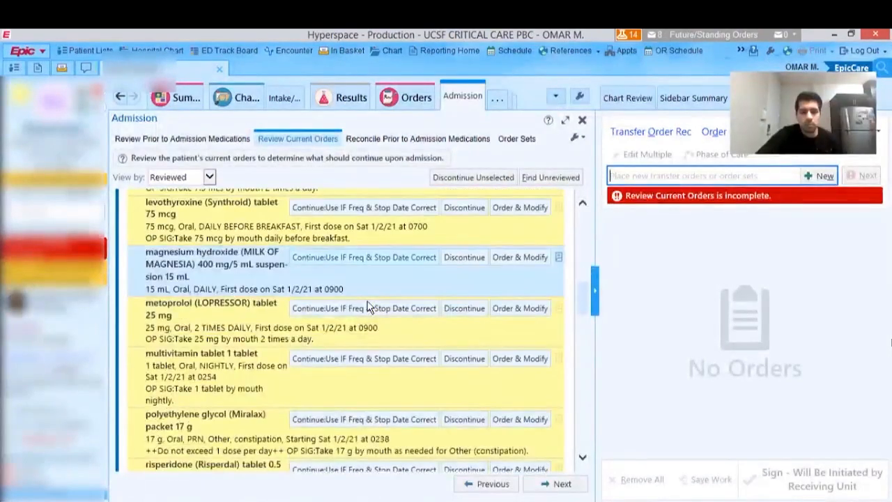
{"action": "scroll", "coordinate": [367, 307], "scroll_direction": "up", "scroll_amount": 10}
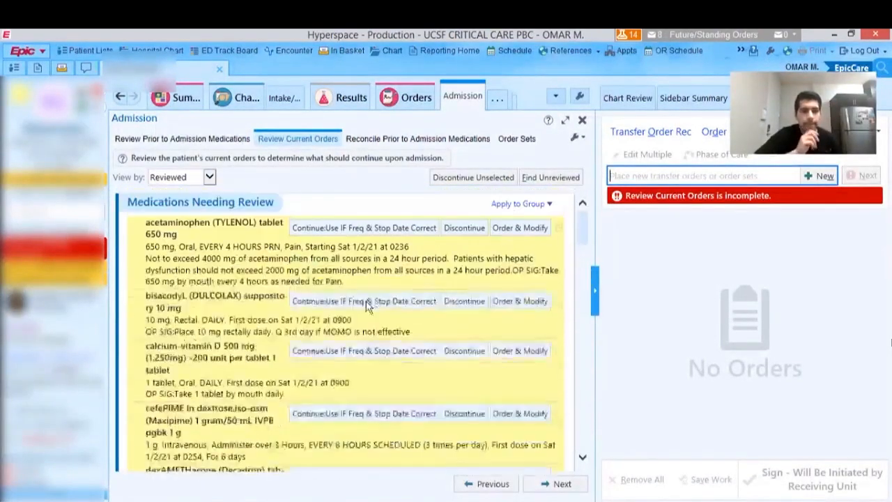
- Continue the acetaminophen, bisacodyl, calcium-vitamin D and cefepime orders on transfer
{"action": "left_click", "coordinate": [342, 274]}
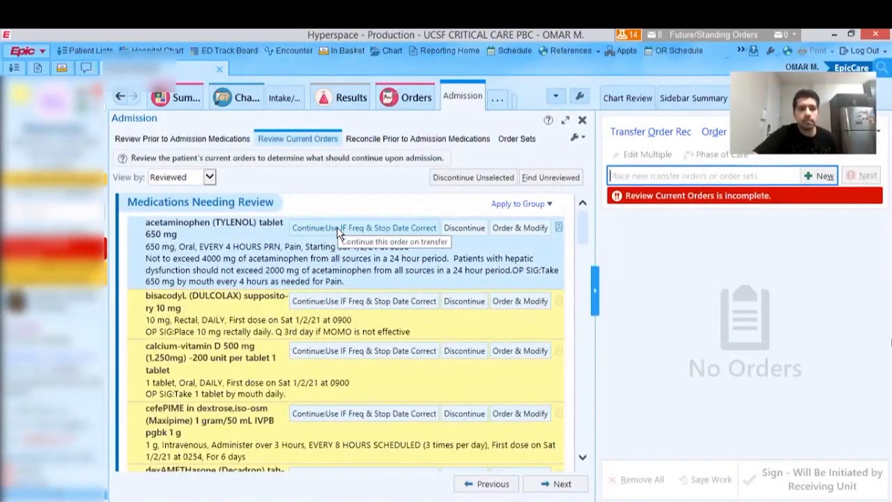
{"action": "left_click", "coordinate": [338, 234]}
{"action": "left_click", "coordinate": [330, 299]}
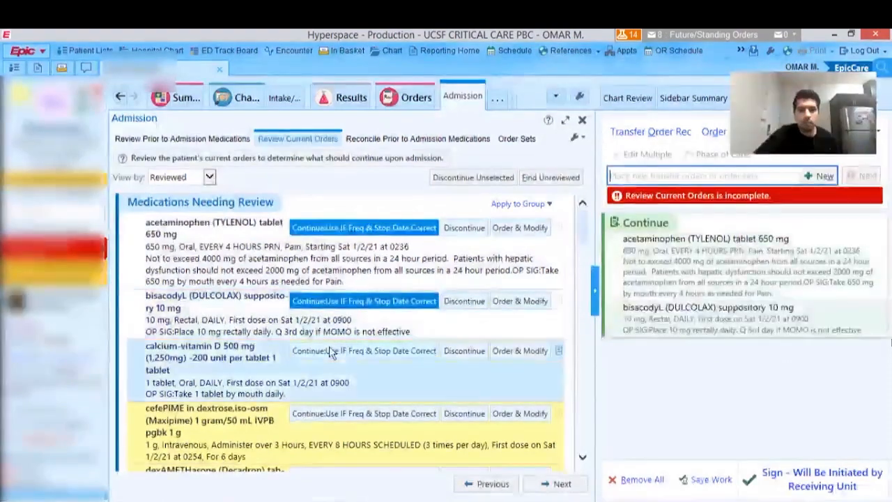
{"action": "left_click", "coordinate": [328, 351]}
{"action": "left_click", "coordinate": [326, 413]}
- Continue the dexamethasone, divalproex, enoxaparin and ferrous sulfate orders on transfer
{"action": "scroll", "coordinate": [359, 293], "scroll_direction": "down", "scroll_amount": 3}
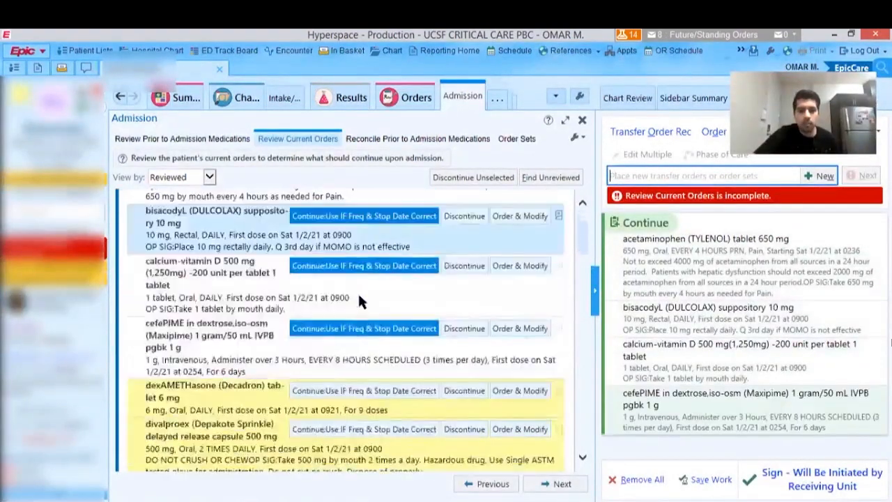
{"action": "left_click", "coordinate": [329, 348]}
{"action": "left_click", "coordinate": [329, 387]}
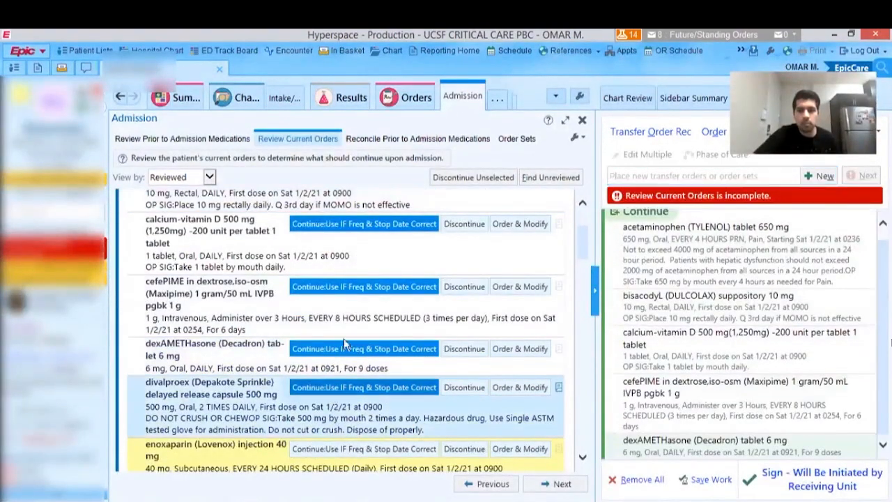
{"action": "scroll", "coordinate": [345, 320], "scroll_direction": "down", "scroll_amount": 3}
{"action": "scroll", "coordinate": [345, 320], "scroll_direction": "down", "scroll_amount": 1}
{"action": "left_click", "coordinate": [340, 280]}
{"action": "left_click", "coordinate": [339, 326]}
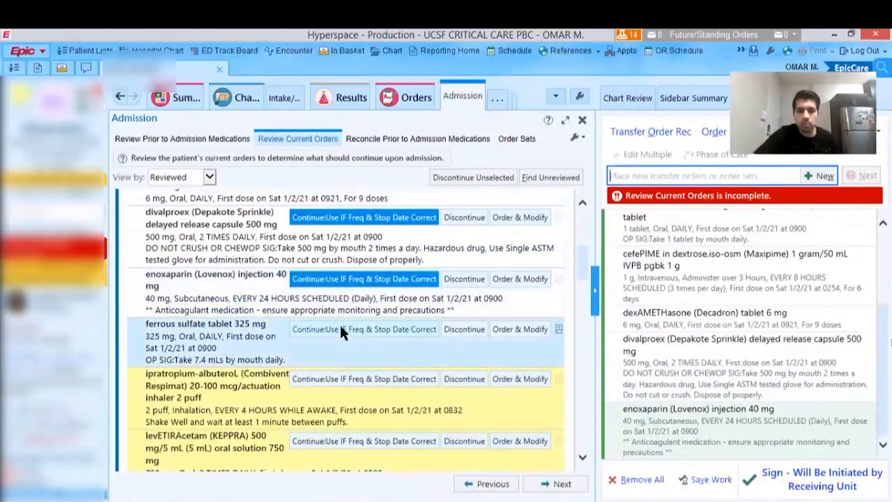
- Continue the ipratropium-albuterol, levetiracetam, levothyroxine, magnesium hydroxide and metoprolol orders on transfer
{"action": "scroll", "coordinate": [333, 313], "scroll_direction": "down", "scroll_amount": 2}
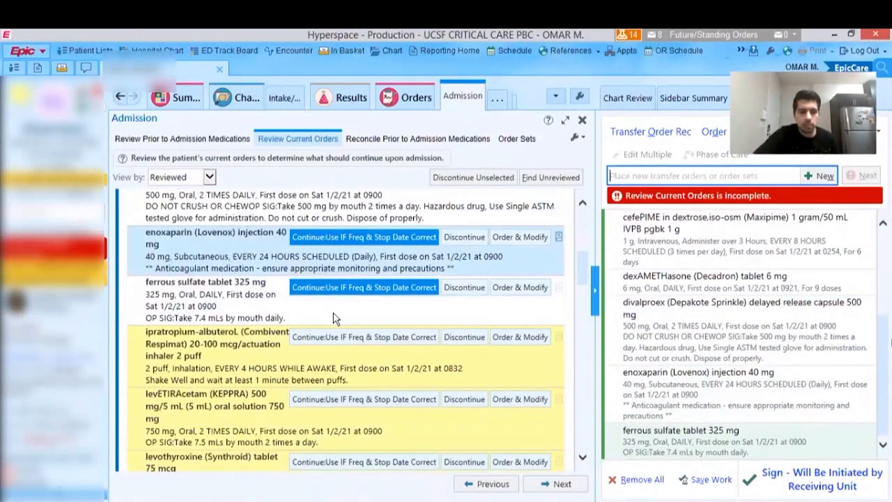
{"action": "left_click", "coordinate": [338, 294]}
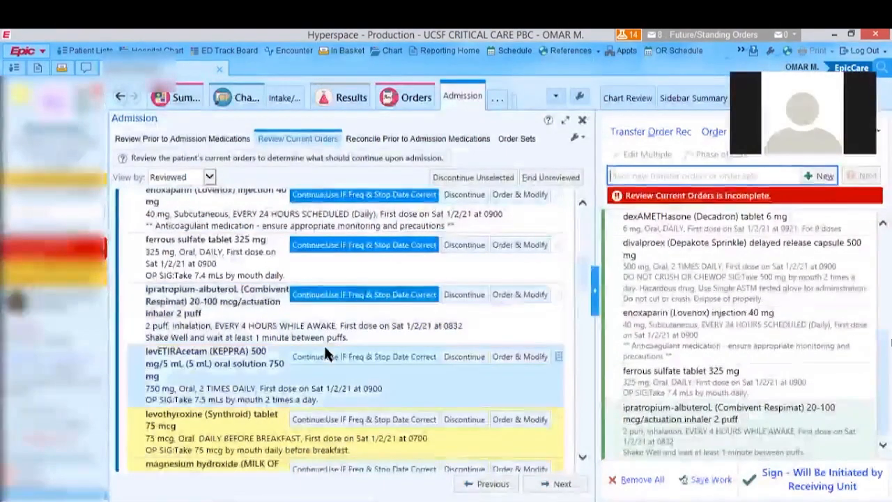
{"action": "left_click", "coordinate": [328, 356]}
{"action": "left_click", "coordinate": [329, 418]}
{"action": "scroll", "coordinate": [314, 342], "scroll_direction": "down", "scroll_amount": 4}
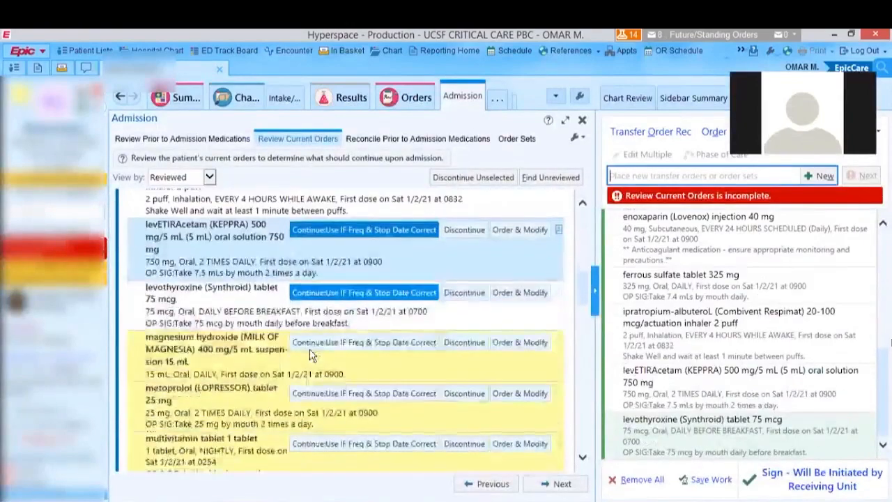
{"action": "left_click", "coordinate": [342, 299]}
{"action": "left_click", "coordinate": [362, 350]}
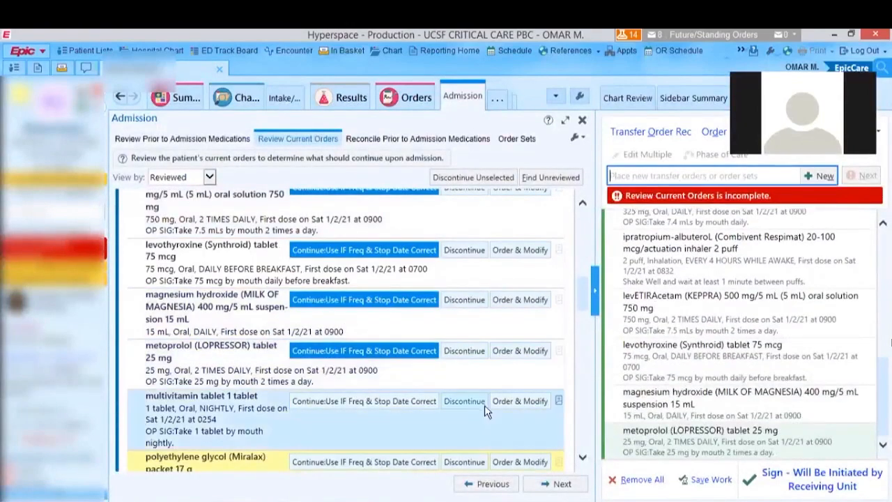
- Discontinue the multivitamin and polyethylene glycol orders, and continue the risperidone 0.5 mg order
{"action": "scroll", "coordinate": [244, 306], "scroll_direction": "down", "scroll_amount": 3}
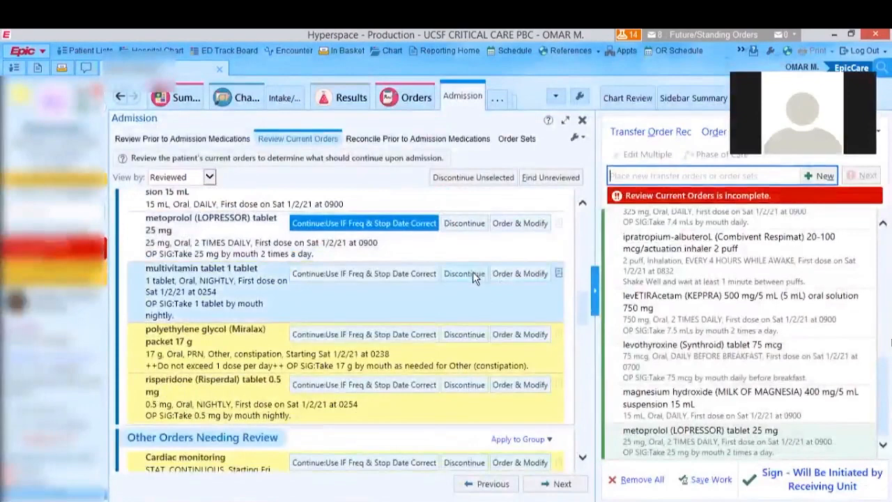
{"action": "left_click", "coordinate": [465, 274]}
{"action": "left_click", "coordinate": [344, 336]}
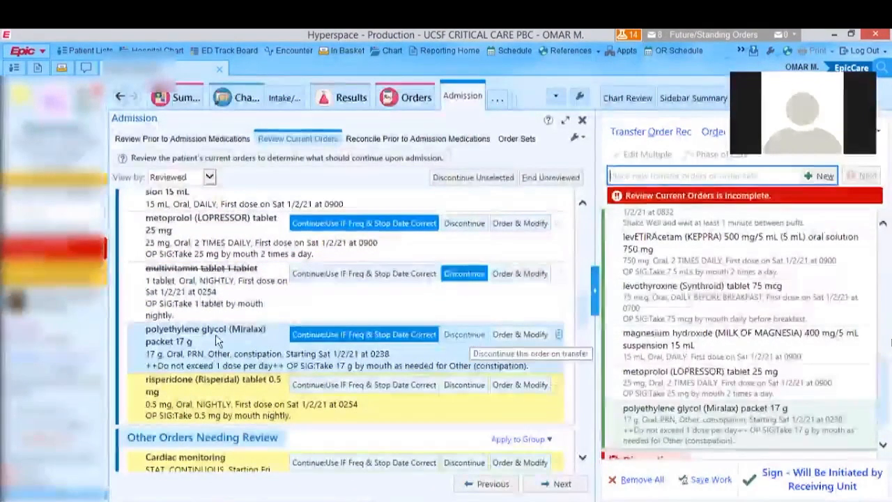
{"action": "left_click", "coordinate": [448, 340]}
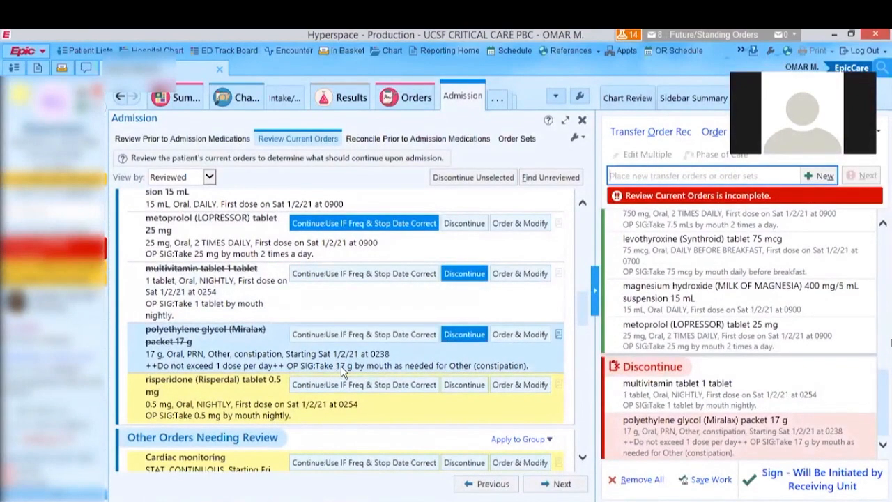
{"action": "scroll", "coordinate": [338, 366], "scroll_direction": "down", "scroll_amount": 3}
{"action": "left_click", "coordinate": [342, 258]}
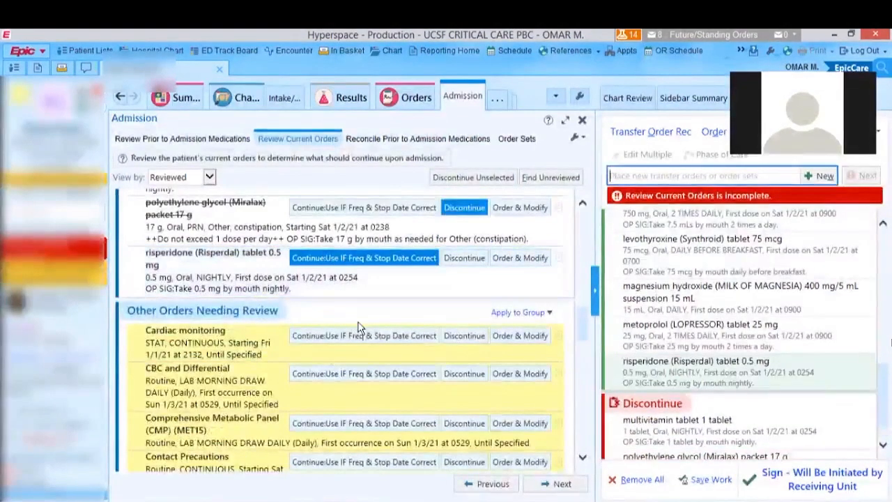
- Among the other orders needing review, continue CBC and Differential, Cardiac monitoring, Comprehensive Metabolic Panel and Contact Precautions
{"action": "left_click", "coordinate": [339, 288]}
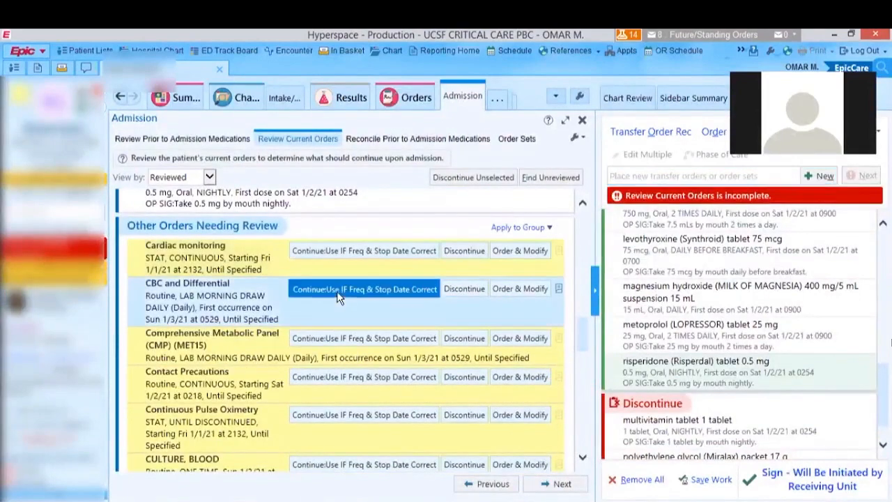
{"action": "left_click", "coordinate": [340, 255]}
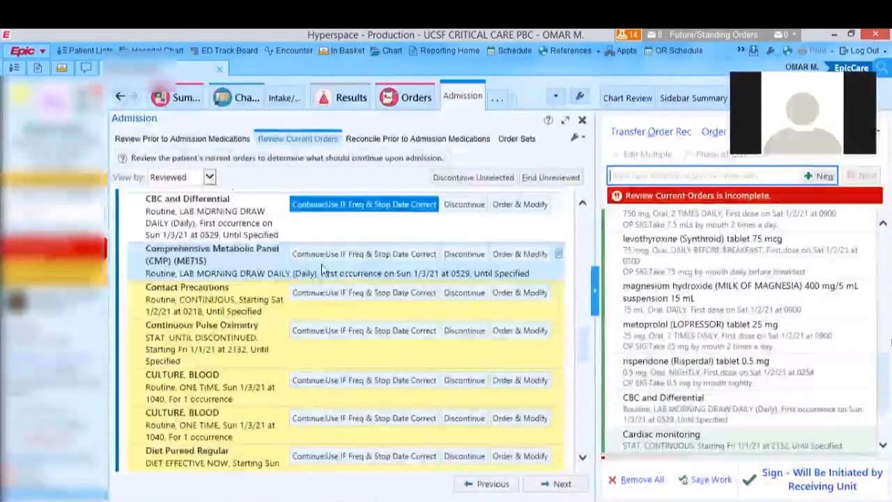
{"action": "left_click", "coordinate": [344, 209]}
{"action": "left_click", "coordinate": [335, 251]}
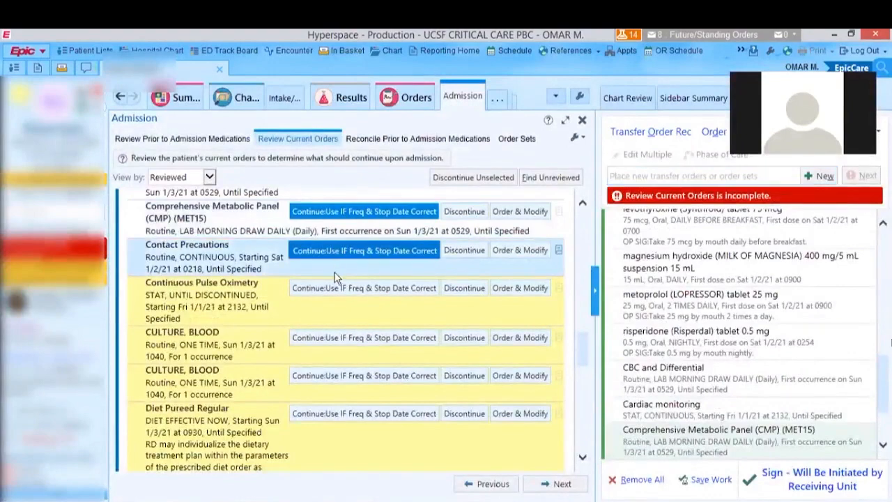
- Continue the Continuous Pulse Oximetry, both blood culture, Diet Pureed Regular, Droplet Precautions and Echocardiogram Transthoracic orders
{"action": "left_click", "coordinate": [334, 288]}
{"action": "left_click", "coordinate": [330, 337]}
{"action": "left_click", "coordinate": [333, 380]}
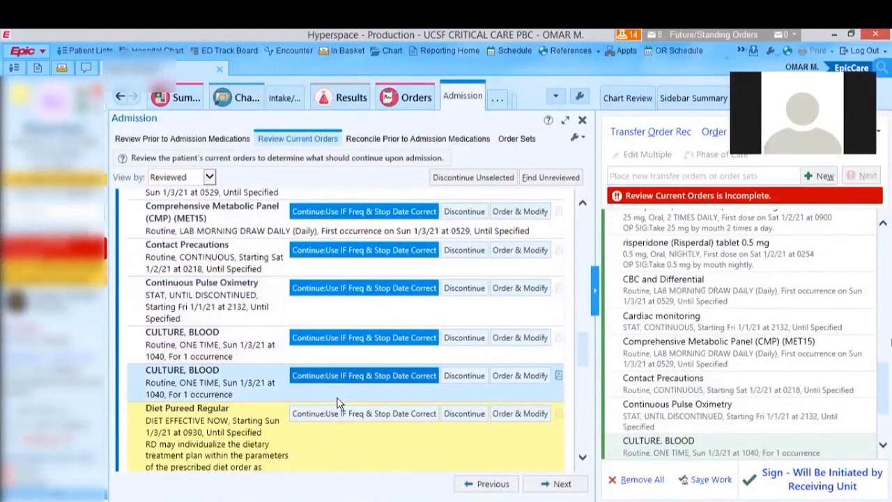
{"action": "left_click", "coordinate": [342, 417]}
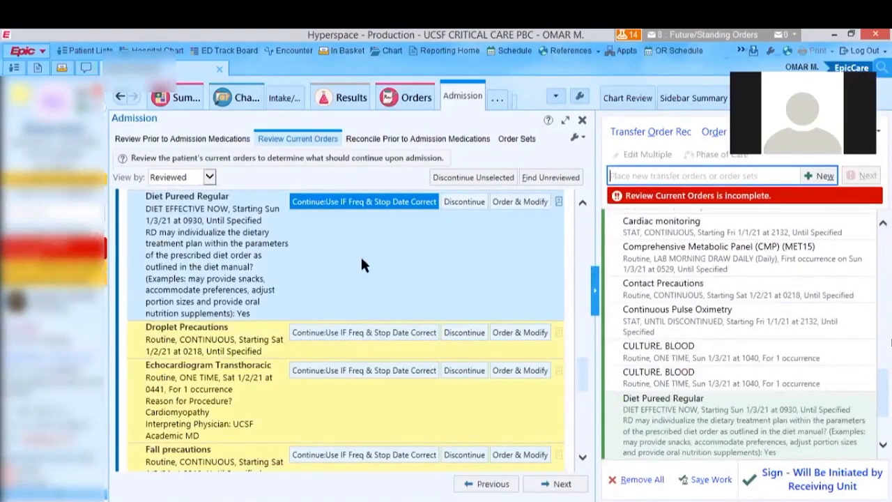
{"action": "left_click", "coordinate": [343, 332]}
{"action": "left_click", "coordinate": [342, 371]}
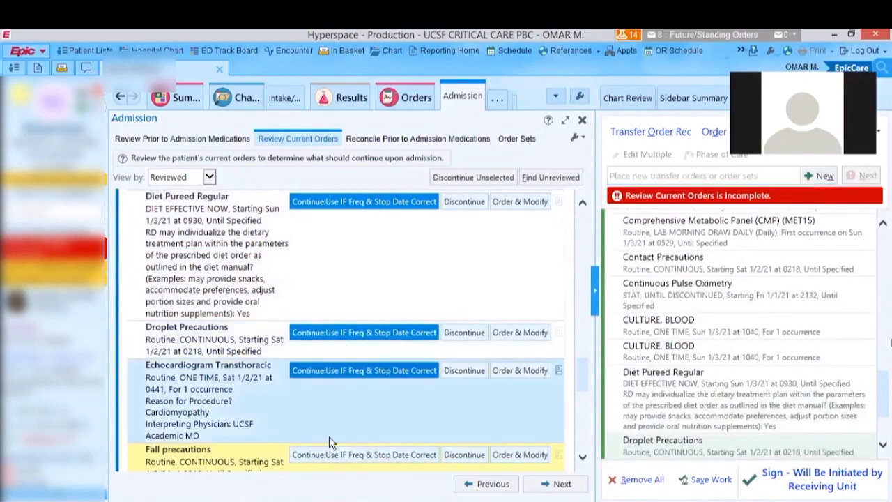
- Continue the Fall precautions, Full Code, Indwelling Urinary Catheter Care, MRSA screen and bedside-swallow Nursing communication (1554) orders
{"action": "left_click", "coordinate": [329, 455]}
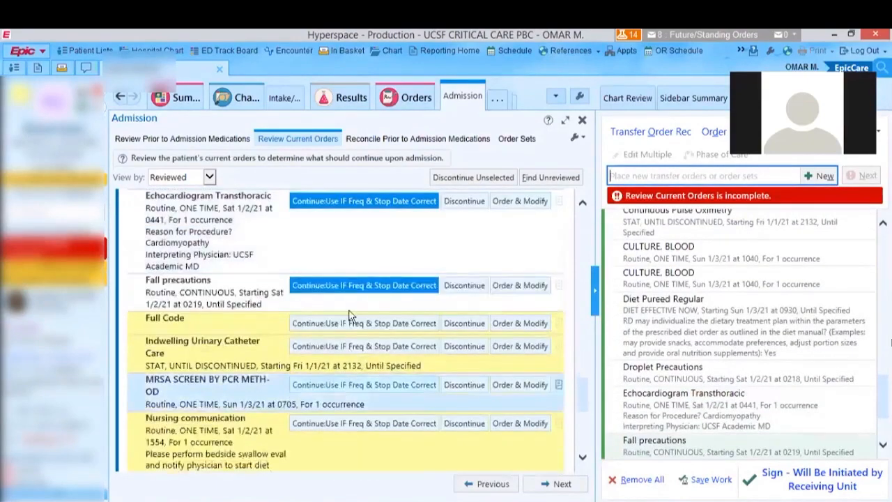
{"action": "left_click", "coordinate": [363, 322]}
{"action": "left_click", "coordinate": [363, 346]}
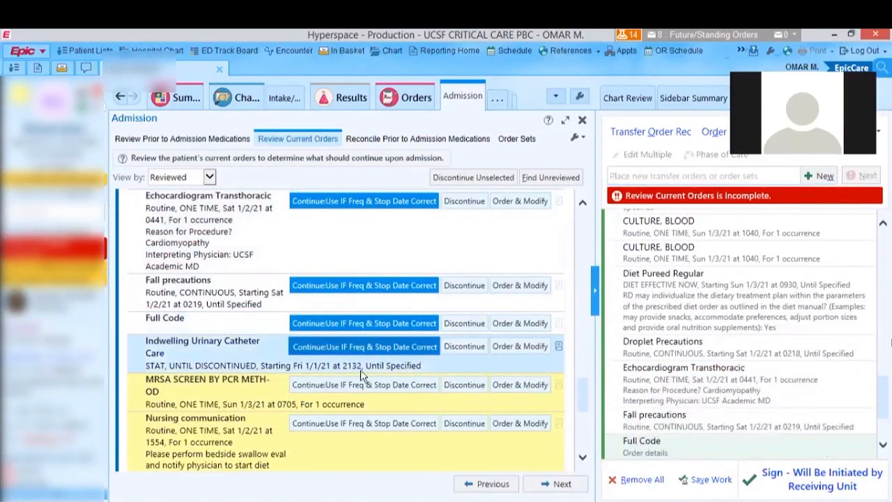
{"action": "left_click", "coordinate": [349, 422]}
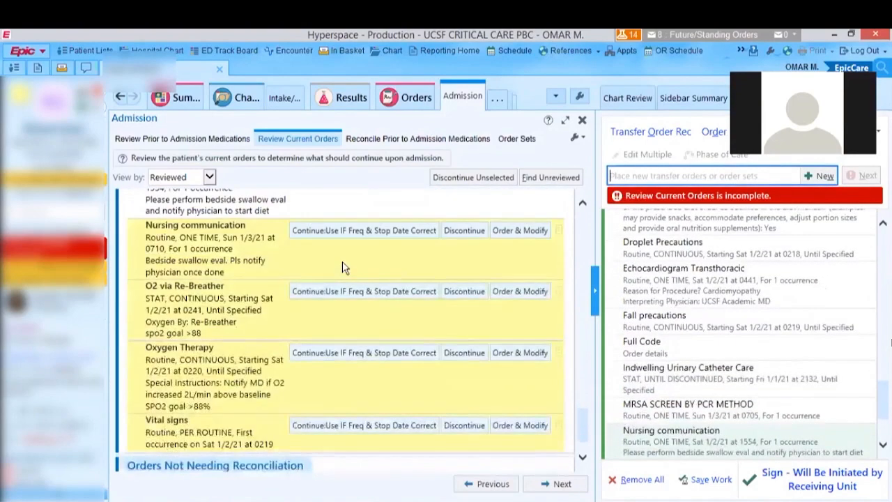
- Continue the remaining Nursing communication order, O2 via Re-Breather, Oxygen Therapy and Vital signs
{"action": "left_click", "coordinate": [350, 230]}
{"action": "left_click", "coordinate": [349, 291]}
{"action": "left_click", "coordinate": [345, 352]}
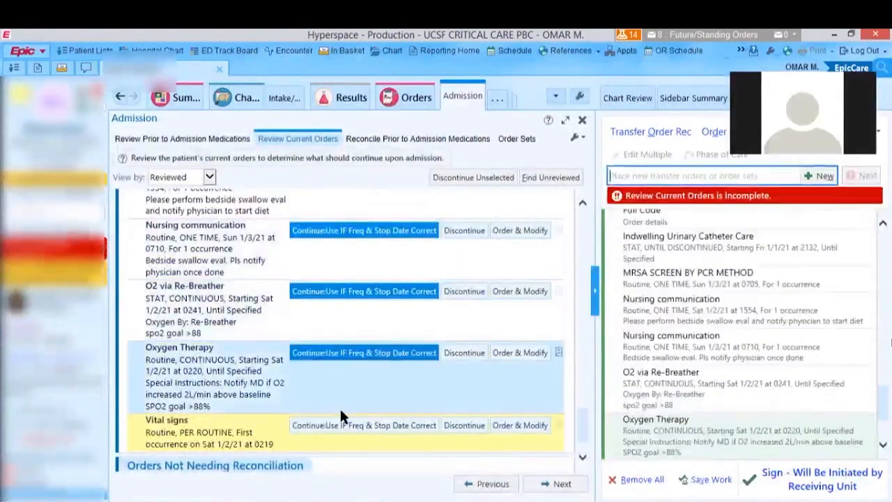
{"action": "left_click", "coordinate": [347, 427]}
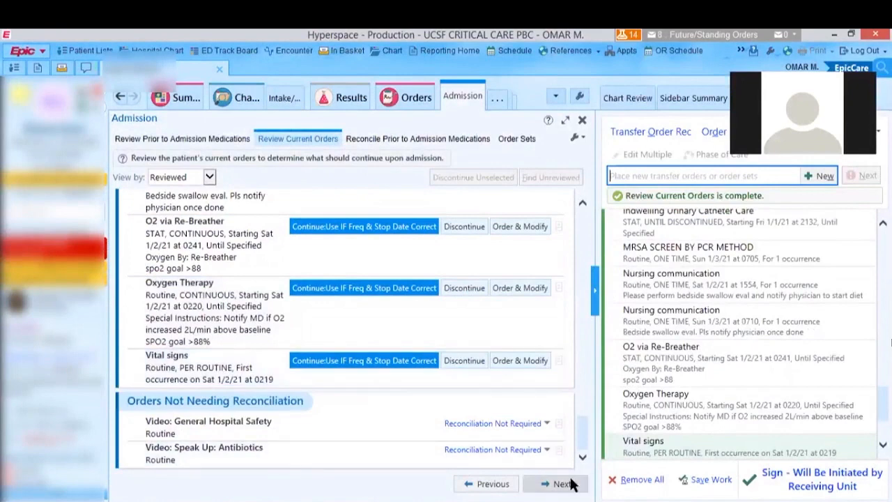
- Reconcile the prior-to-admission medications by choosing not to order methylcellulose powder, the sodium phosphate (FLEET) enema and tramadol 50 mg
{"action": "left_click", "coordinate": [566, 483]}
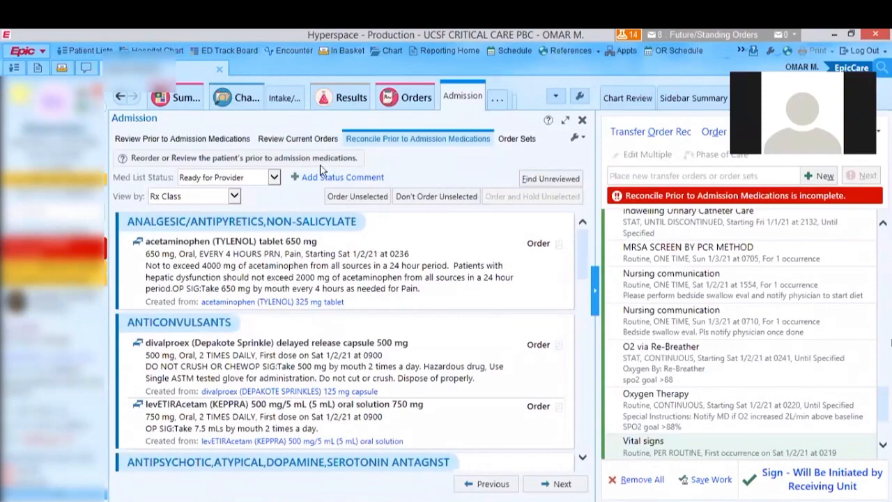
{"action": "scroll", "coordinate": [264, 272], "scroll_direction": "down", "scroll_amount": 10}
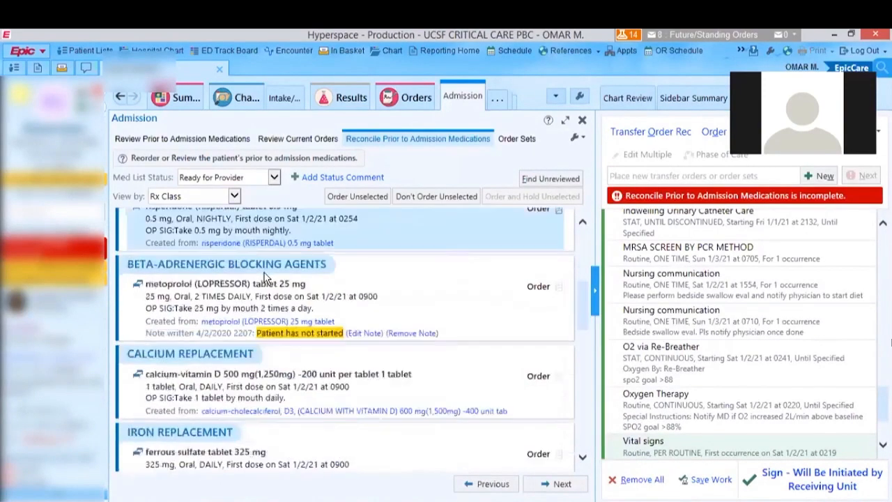
{"action": "scroll", "coordinate": [277, 296], "scroll_direction": "up", "scroll_amount": 5}
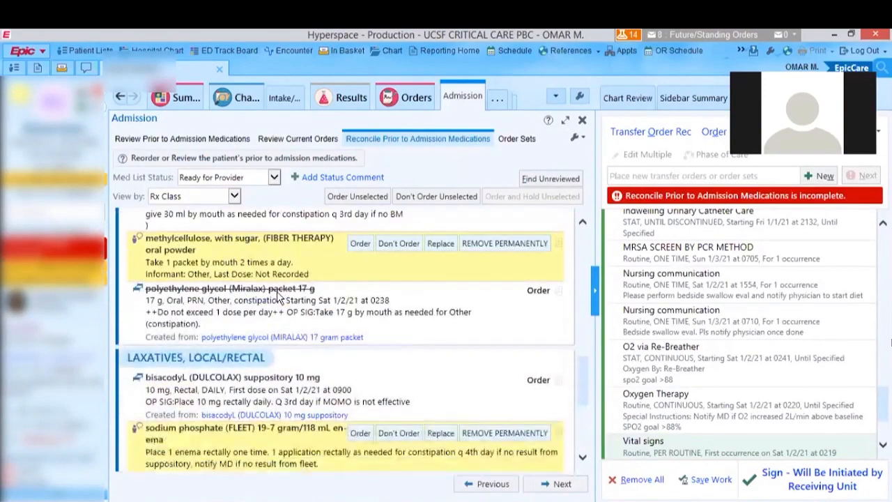
{"action": "left_click", "coordinate": [398, 243]}
{"action": "left_click", "coordinate": [412, 432]}
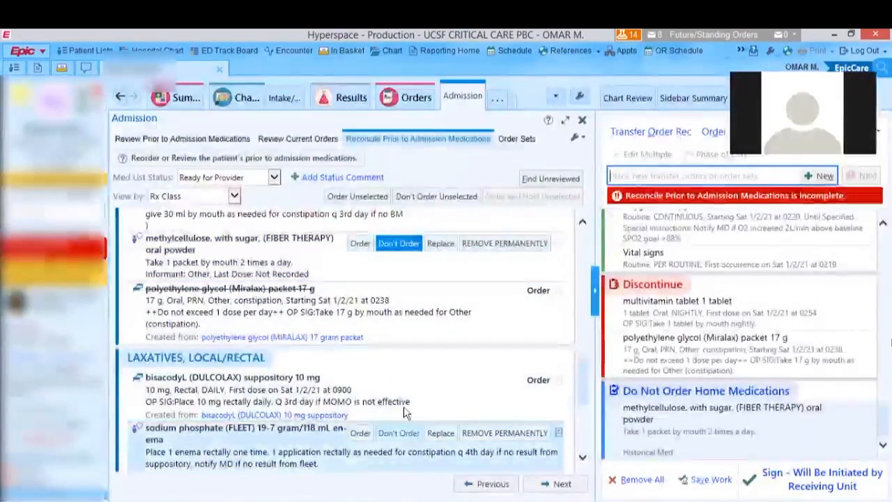
{"action": "scroll", "coordinate": [380, 390], "scroll_direction": "down", "scroll_amount": 5}
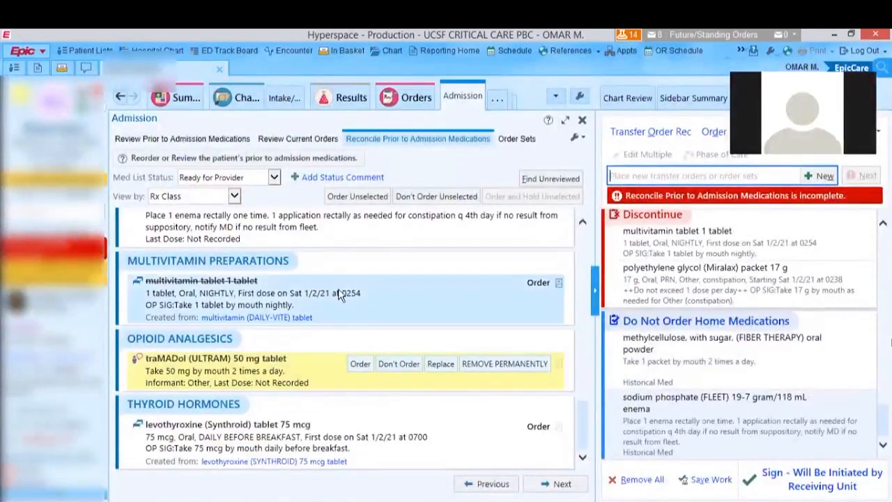
{"action": "left_click", "coordinate": [397, 366]}
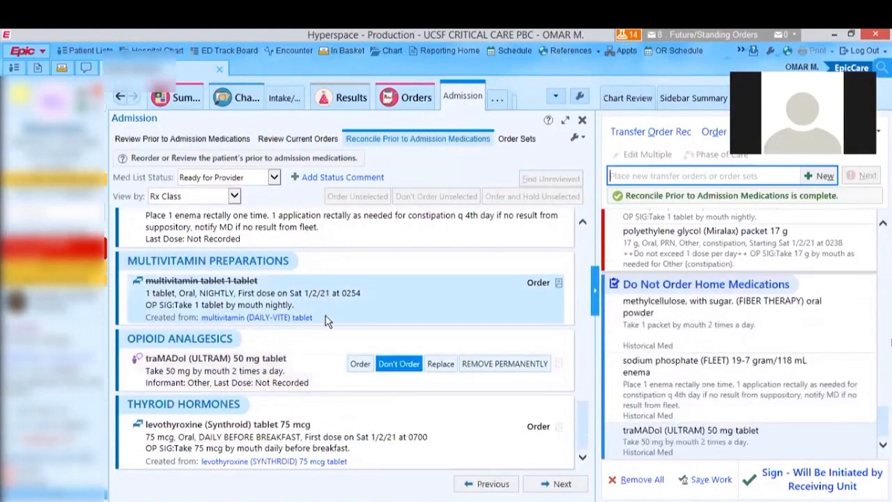
- Move on to order sets, search for "icu" and open the ICU General Medical Admission Orders set
{"action": "left_click", "coordinate": [562, 484]}
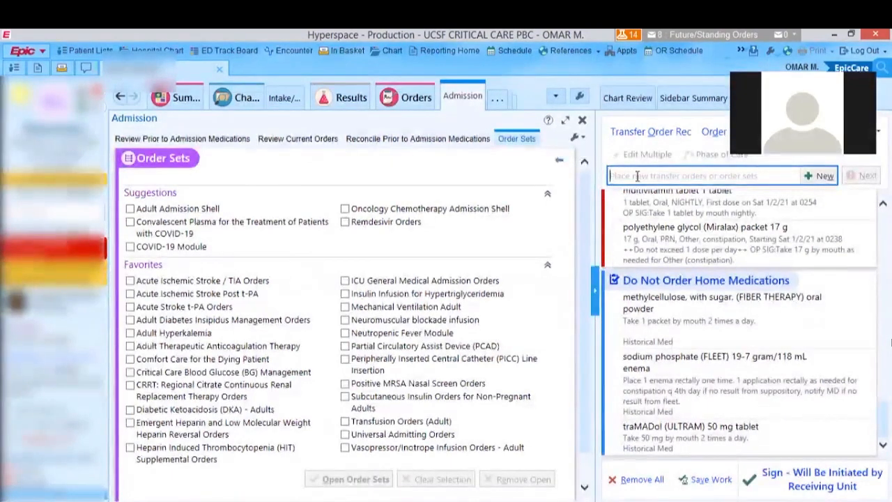
{"action": "type", "text": "icu"}
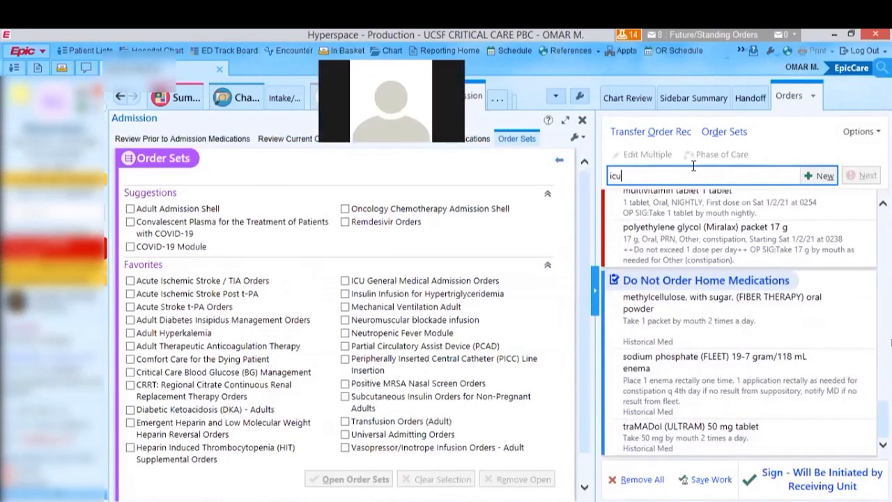
{"action": "left_click", "coordinate": [724, 139]}
{"action": "left_click", "coordinate": [671, 175]}
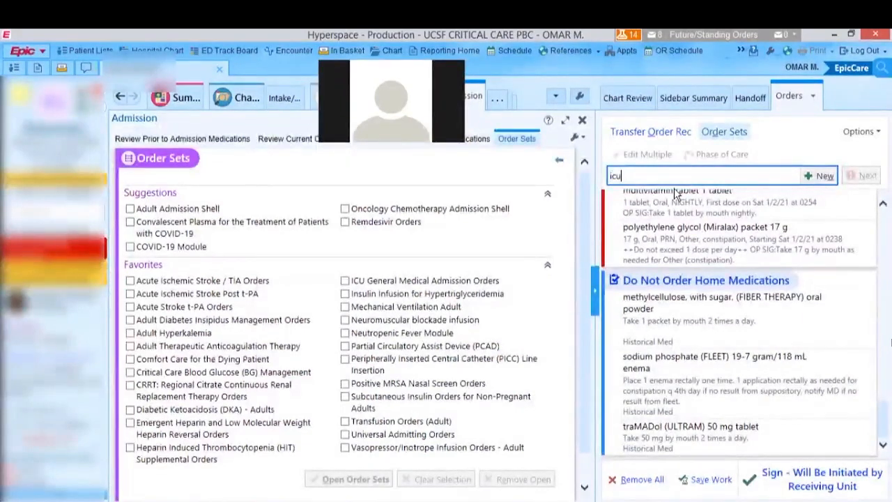
{"action": "key", "text": "Return"}
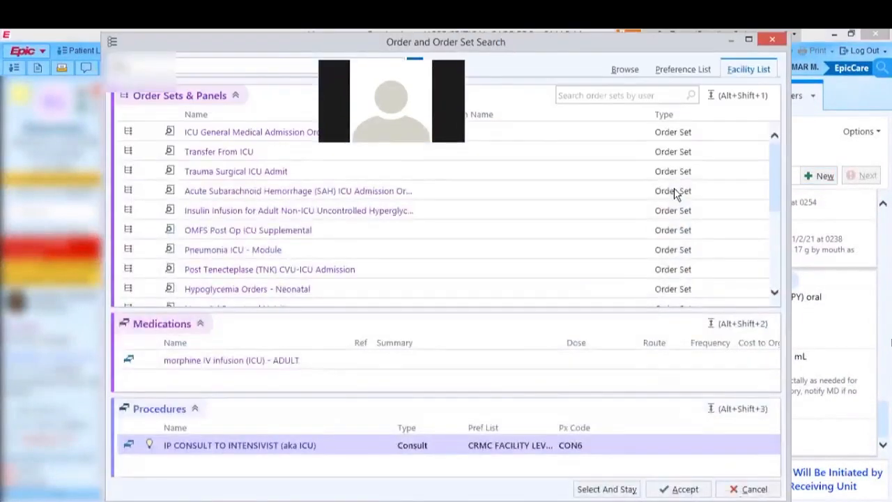
{"action": "left_click", "coordinate": [209, 134]}
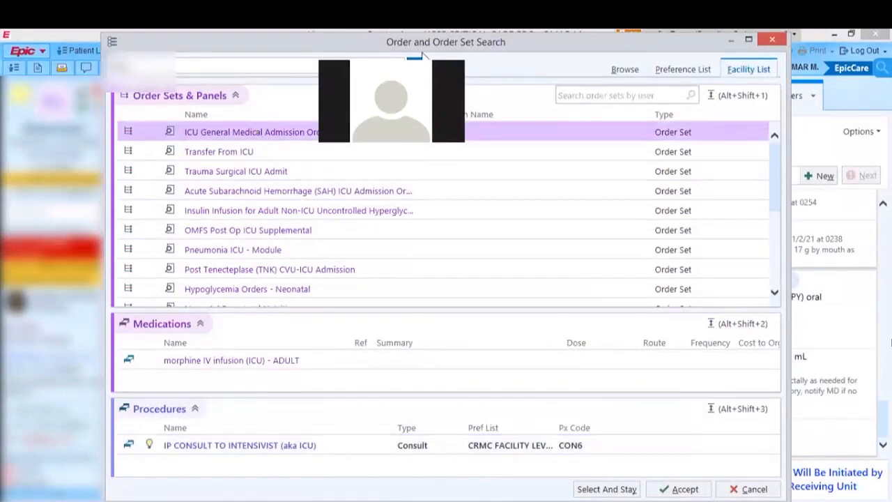
{"action": "double_click", "coordinate": [216, 132]}
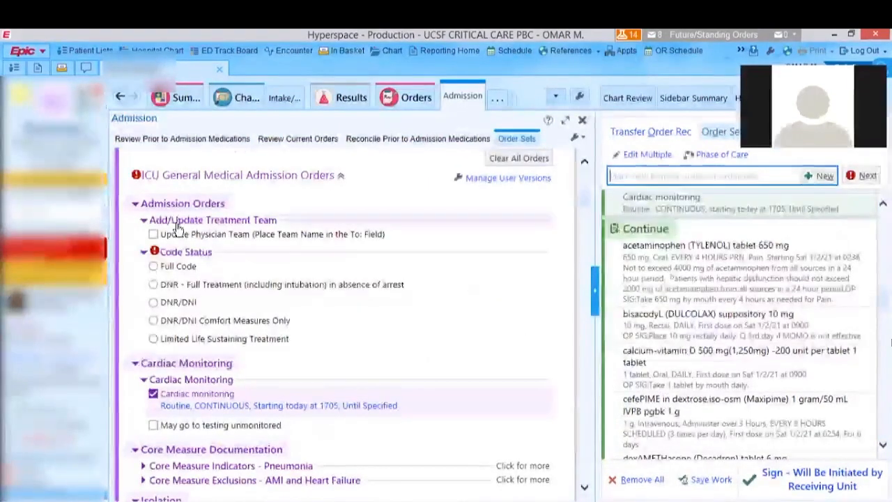
- Set the code status to Full Code and add Airborne Precautions in the ICU admission order set
{"action": "left_click", "coordinate": [153, 267]}
{"action": "scroll", "coordinate": [176, 256], "scroll_direction": "down", "scroll_amount": 1}
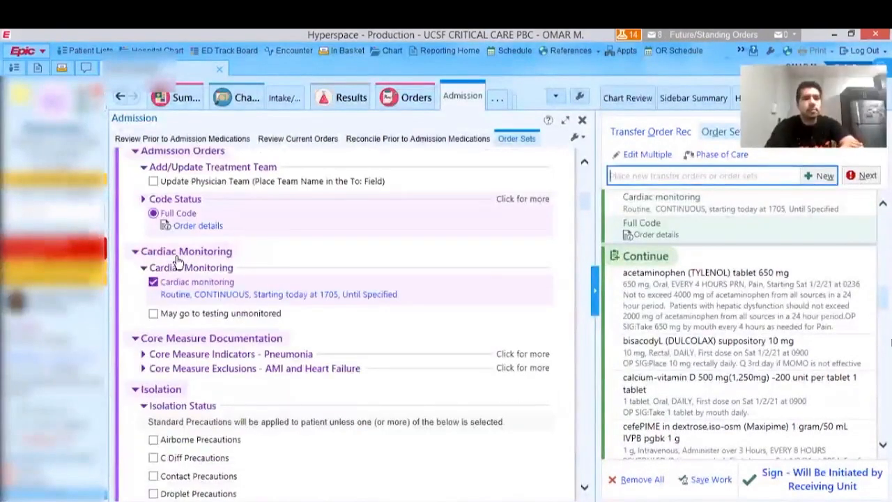
{"action": "scroll", "coordinate": [199, 247], "scroll_direction": "down", "scroll_amount": 2}
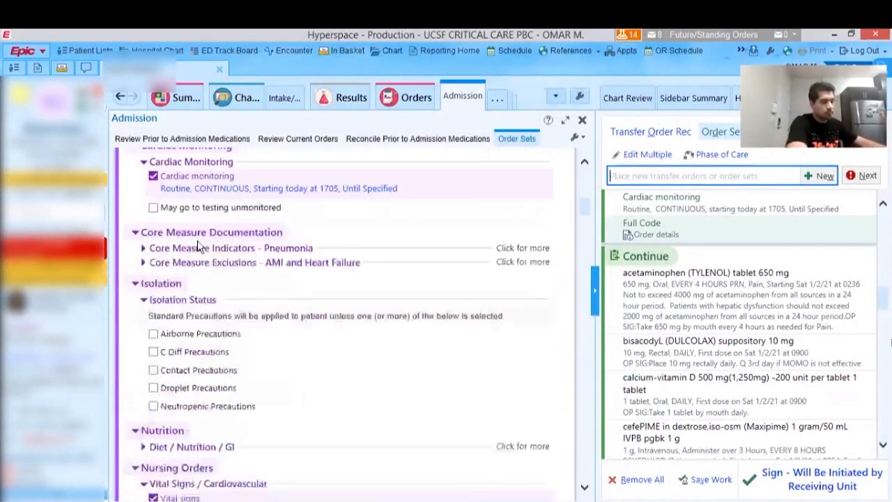
{"action": "scroll", "coordinate": [168, 282], "scroll_direction": "down", "scroll_amount": 1}
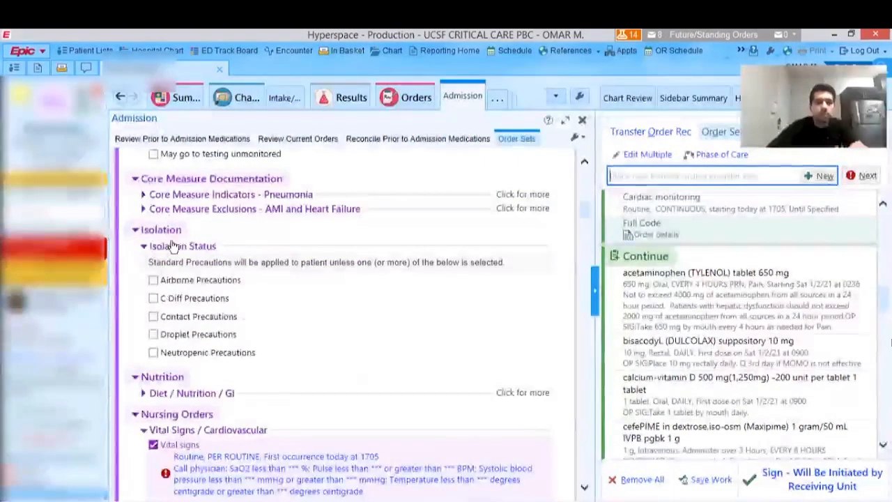
{"action": "scroll", "coordinate": [175, 299], "scroll_direction": "down", "scroll_amount": 1}
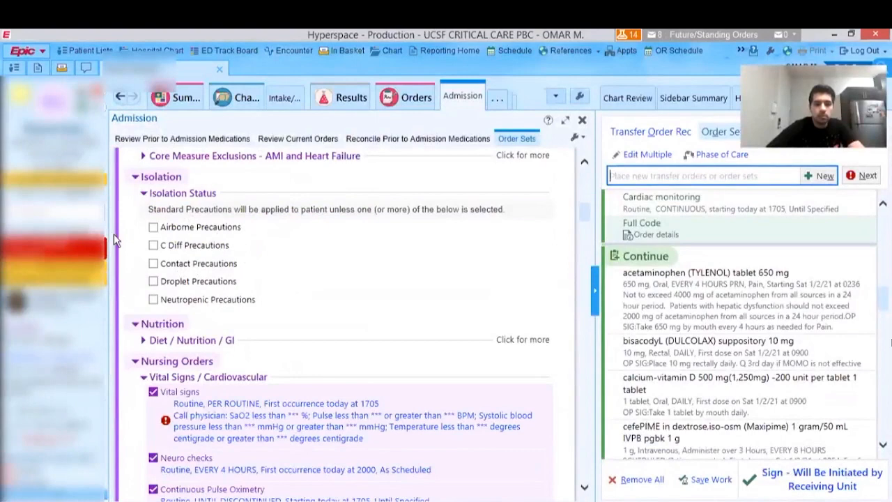
{"action": "left_click", "coordinate": [152, 227]}
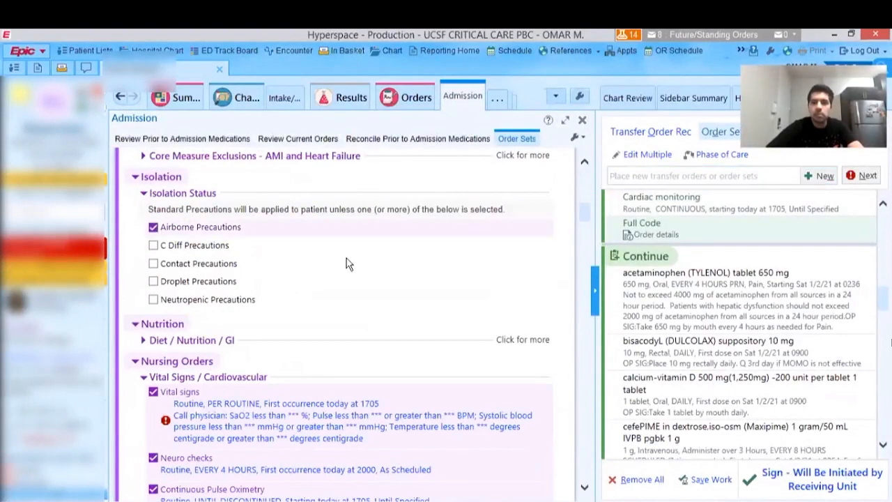
- Replace the Vital signs order's comments with the OMCALLIF call-physician parameters phrase and accept the order
{"action": "scroll", "coordinate": [348, 261], "scroll_direction": "down", "scroll_amount": 2}
{"action": "scroll", "coordinate": [244, 262], "scroll_direction": "down", "scroll_amount": 1}
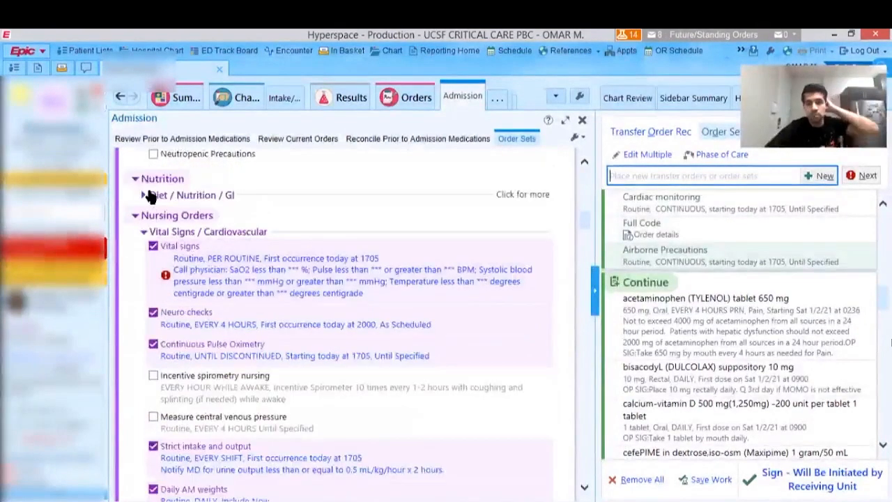
{"action": "left_click", "coordinate": [208, 261]}
{"action": "left_click_drag", "start_coordinate": [374, 241], "coordinate": [509, 112]}
{"action": "left_click_drag", "start_coordinate": [317, 309], "coordinate": [185, 292]}
{"action": "key", "text": "BackSpace"}
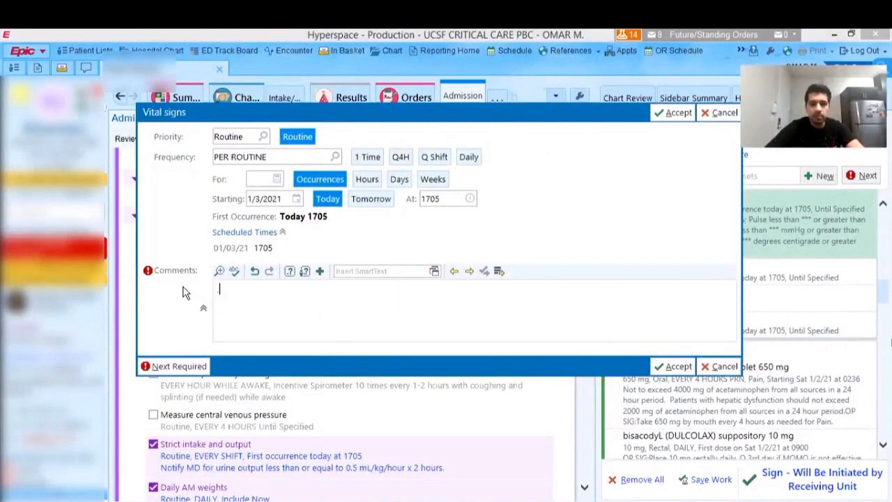
{"action": "type", "text": ".omcalli"}
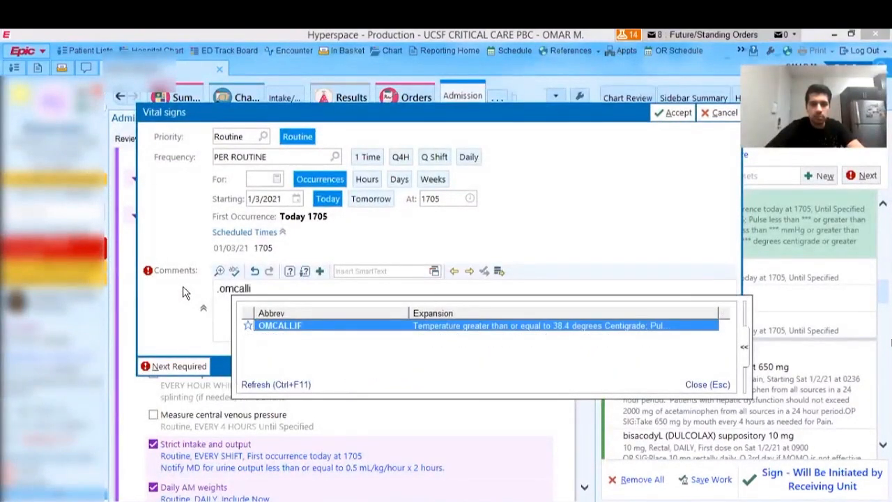
{"action": "key", "text": "Return"}
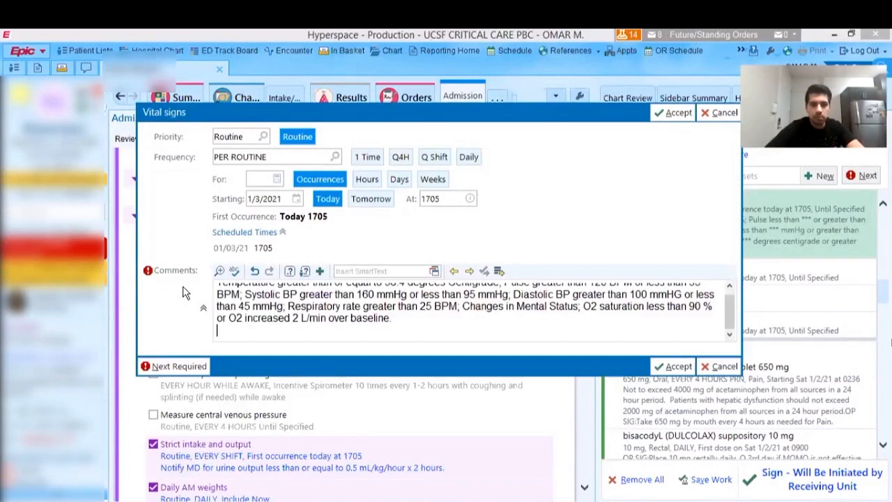
{"action": "left_click", "coordinate": [659, 366]}
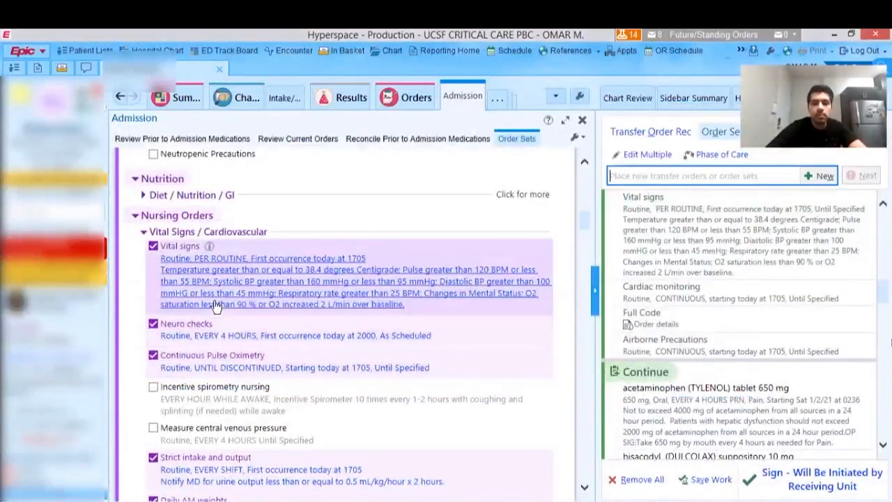
- Add the Progress mobility as tolerated order under the Activity nursing orders
{"action": "scroll", "coordinate": [211, 292], "scroll_direction": "down", "scroll_amount": 6}
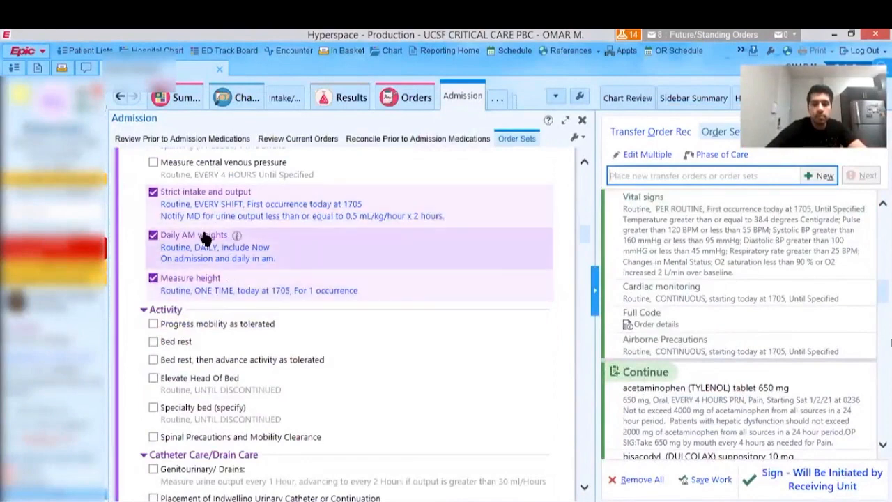
{"action": "scroll", "coordinate": [206, 239], "scroll_direction": "down", "scroll_amount": 1}
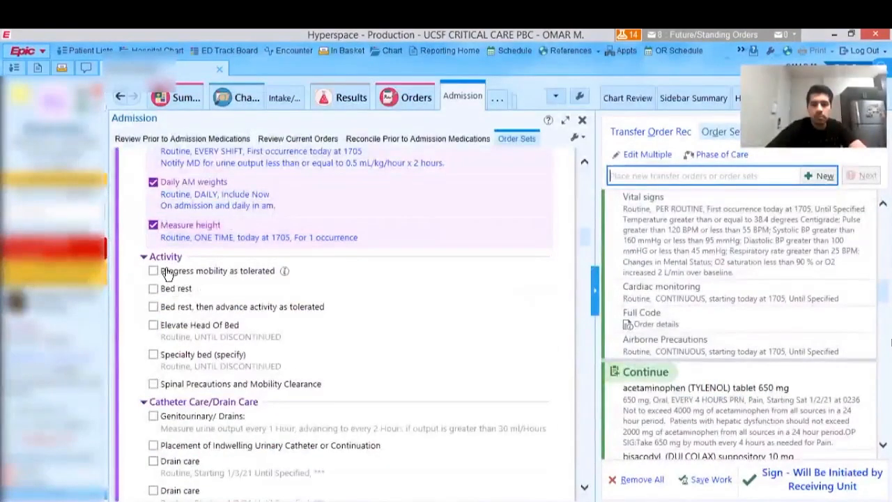
{"action": "left_click", "coordinate": [153, 271]}
- Add STAT Arterial Blood Gasses, Magnesium and Comprehensive Metabolic Panel to the labs on admission
{"action": "scroll", "coordinate": [251, 273], "scroll_direction": "down", "scroll_amount": 3}
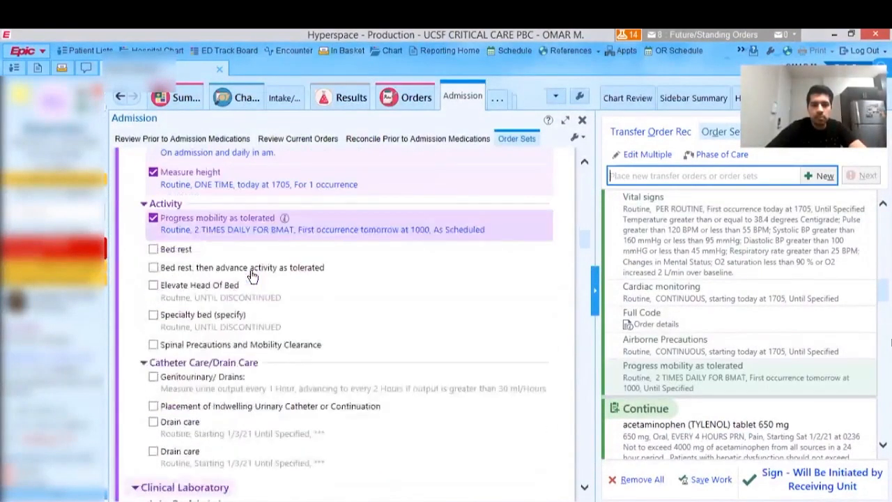
{"action": "scroll", "coordinate": [253, 276], "scroll_direction": "down", "scroll_amount": 5}
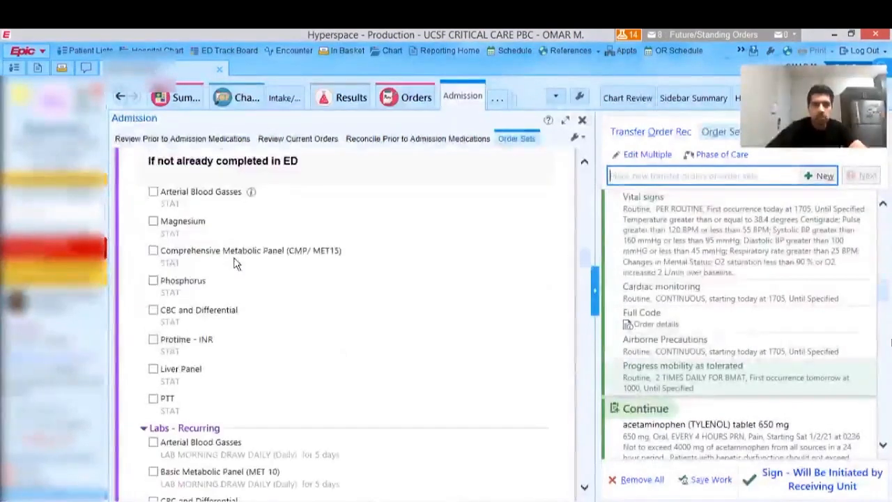
{"action": "scroll", "coordinate": [195, 203], "scroll_direction": "up", "scroll_amount": 1}
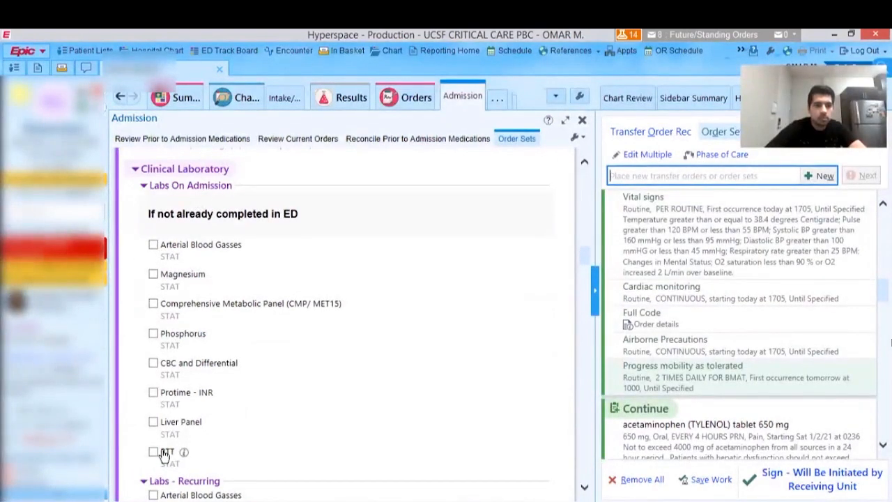
{"action": "left_click", "coordinate": [153, 245]}
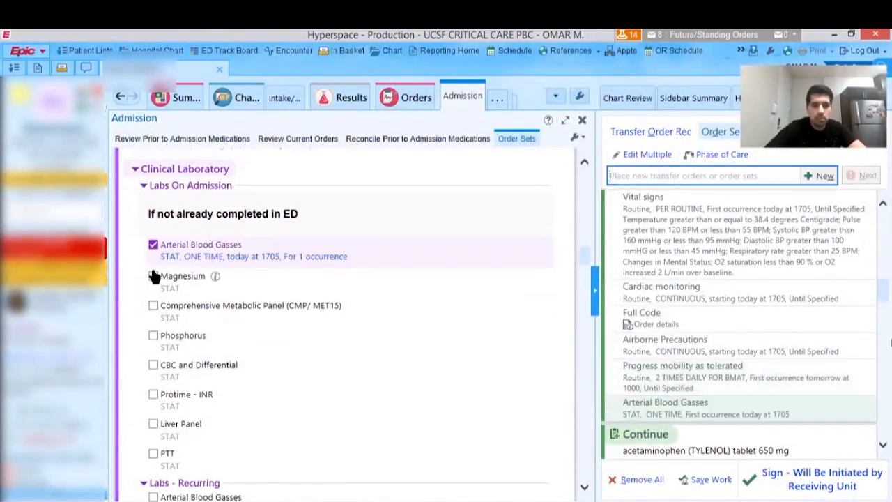
{"action": "left_click", "coordinate": [154, 276]}
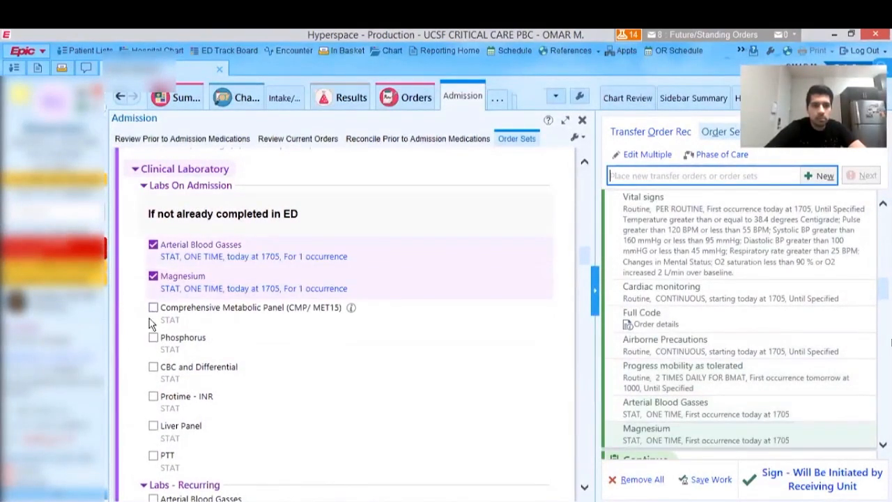
{"action": "left_click", "coordinate": [153, 307]}
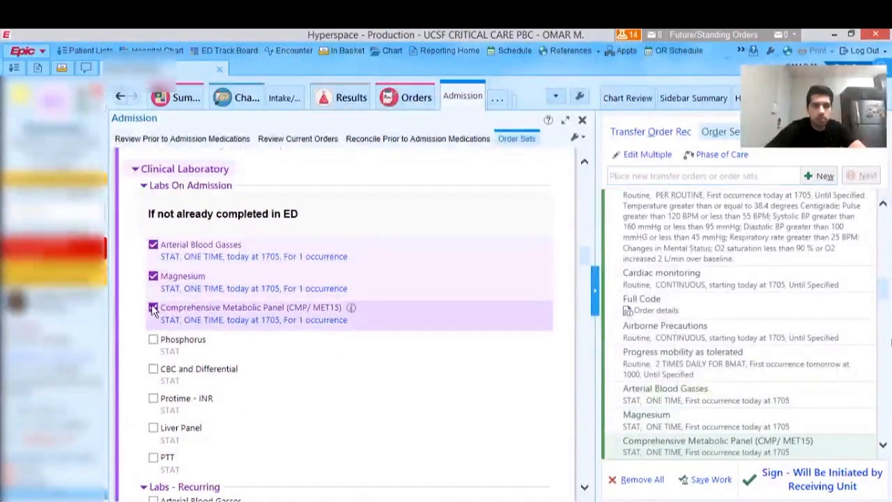
- Remove Comprehensive Metabolic Panel, Magnesium and Arterial Blood Gasses from the labs on admission
{"action": "left_click", "coordinate": [153, 307]}
{"action": "left_click", "coordinate": [153, 276]}
{"action": "left_click", "coordinate": [153, 245]}
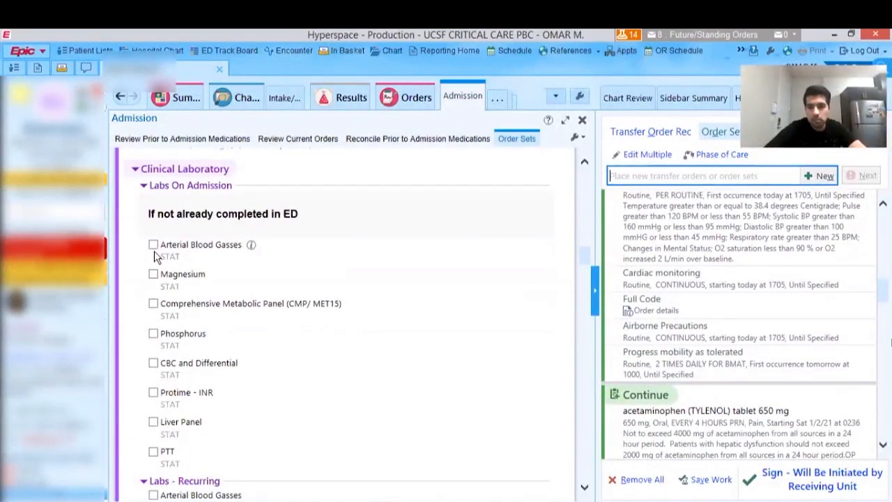
- Add daily morning-draw Basic Metabolic Panel, CBC and Differential, Magnesium and Phosphorus for 5 days to the recurring labs
{"action": "scroll", "coordinate": [174, 293], "scroll_direction": "down", "scroll_amount": 5}
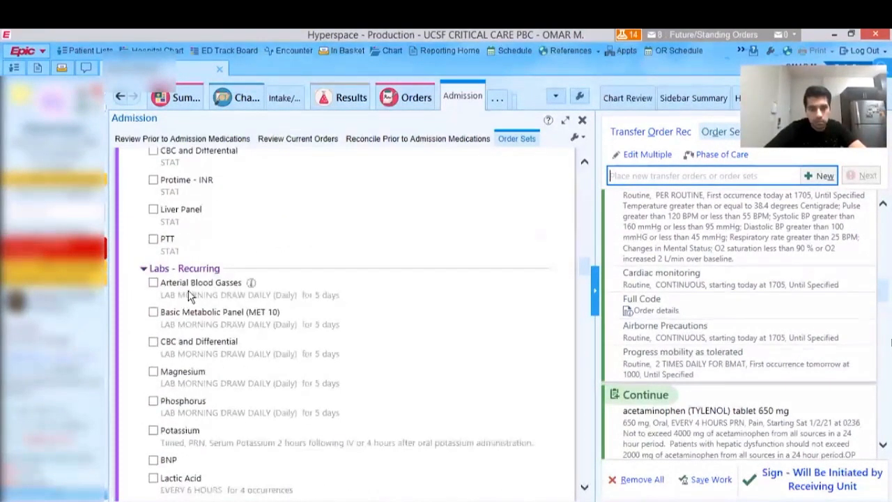
{"action": "scroll", "coordinate": [188, 296], "scroll_direction": "up", "scroll_amount": 1}
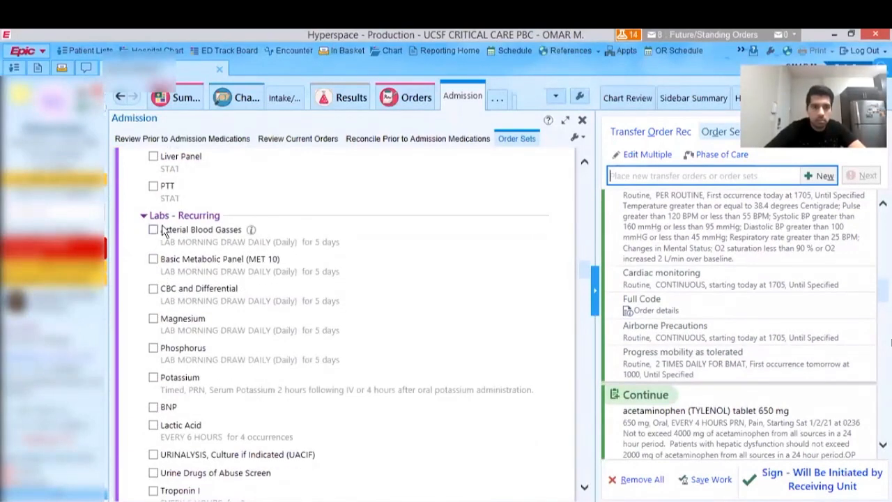
{"action": "left_click", "coordinate": [154, 260]}
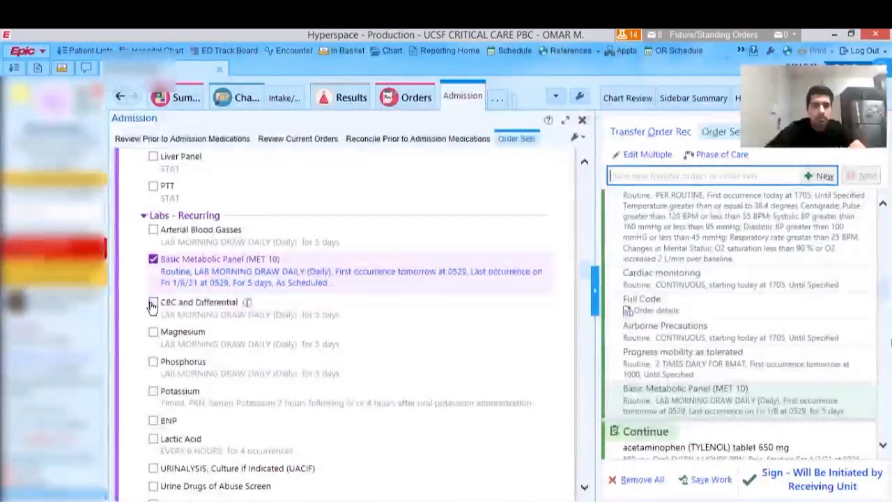
{"action": "left_click", "coordinate": [154, 304]}
{"action": "left_click", "coordinate": [153, 347]}
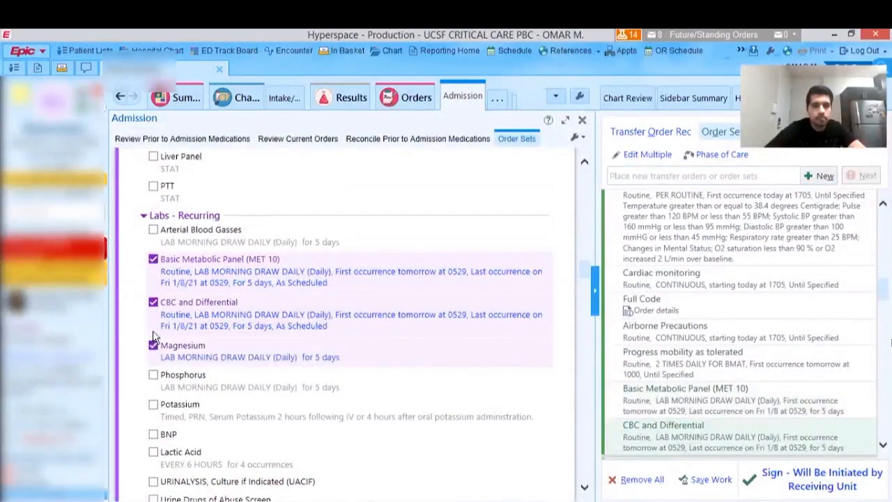
{"action": "left_click", "coordinate": [153, 388]}
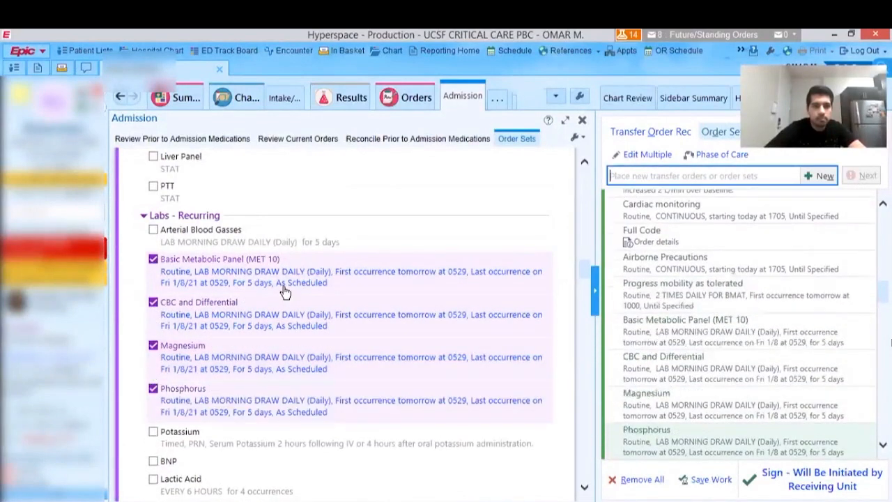
- Add Lactic Acid every 6 hours for 4 occurrences and Troponin I every 6 hours for 3 occurrences to the recurring labs
{"action": "scroll", "coordinate": [269, 310], "scroll_direction": "down", "scroll_amount": 4}
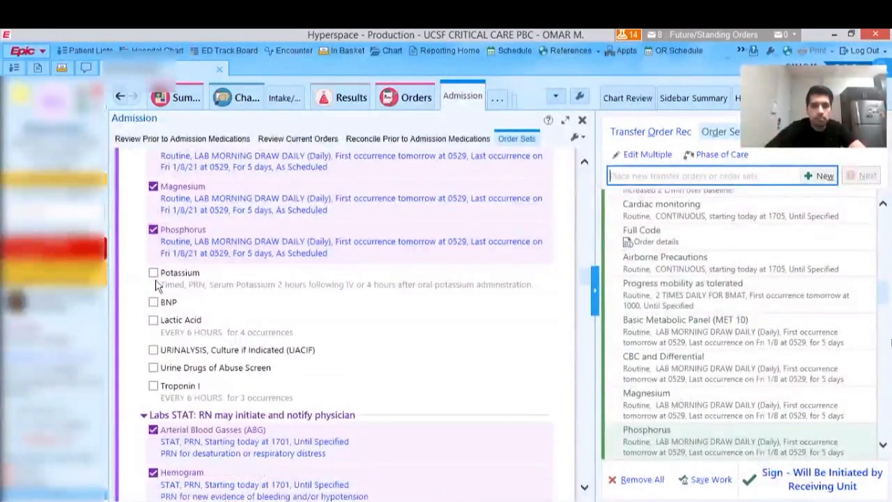
{"action": "left_click", "coordinate": [154, 321]}
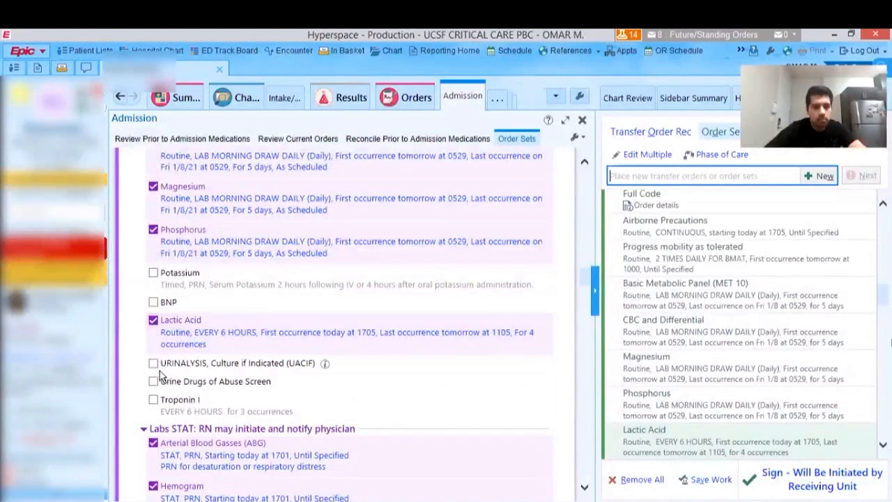
{"action": "scroll", "coordinate": [226, 352], "scroll_direction": "down", "scroll_amount": 1}
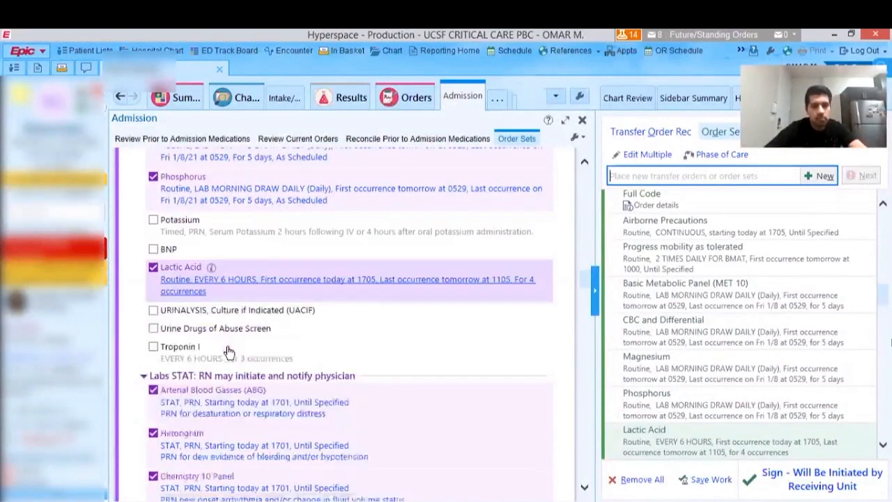
{"action": "left_click", "coordinate": [153, 347]}
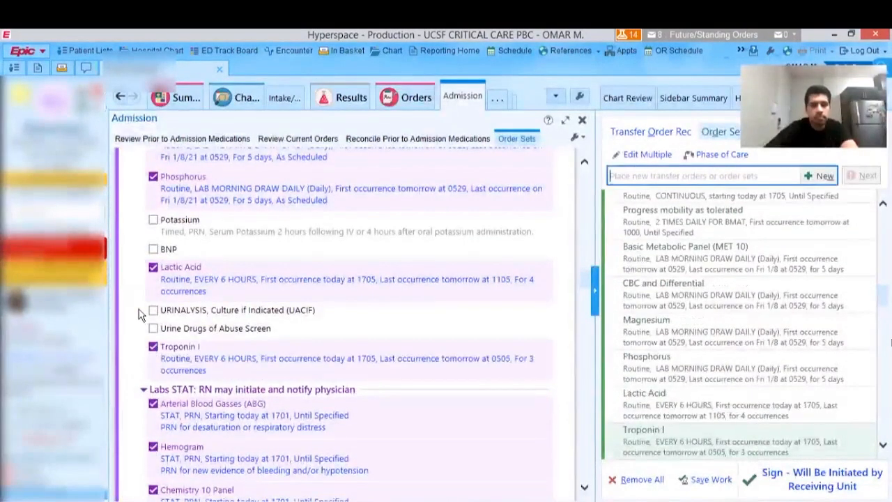
- Review the STAT labs, respiratory care, diagnostic procedures, IV fluids and VTE prophylaxis sections of the order set
{"action": "scroll", "coordinate": [209, 275], "scroll_direction": "down", "scroll_amount": 3}
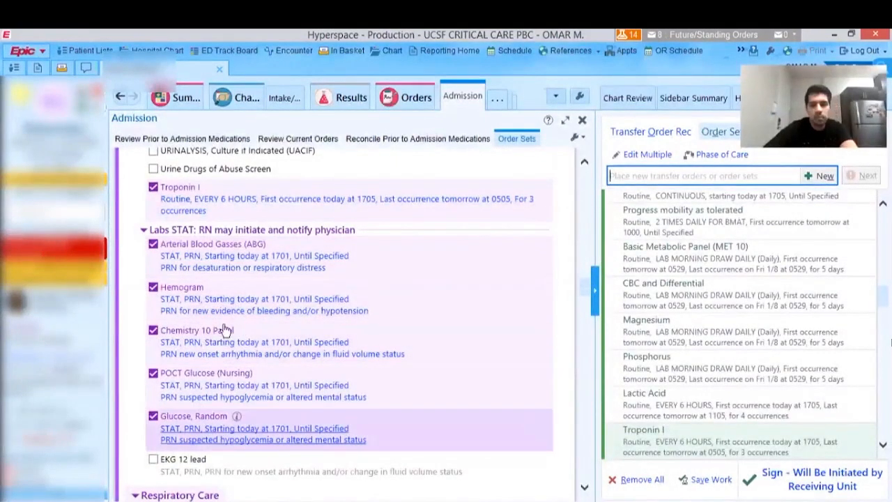
{"action": "scroll", "coordinate": [224, 327], "scroll_direction": "down", "scroll_amount": 1}
{"action": "scroll", "coordinate": [230, 328], "scroll_direction": "down", "scroll_amount": 2}
{"action": "scroll", "coordinate": [233, 326], "scroll_direction": "down", "scroll_amount": 5}
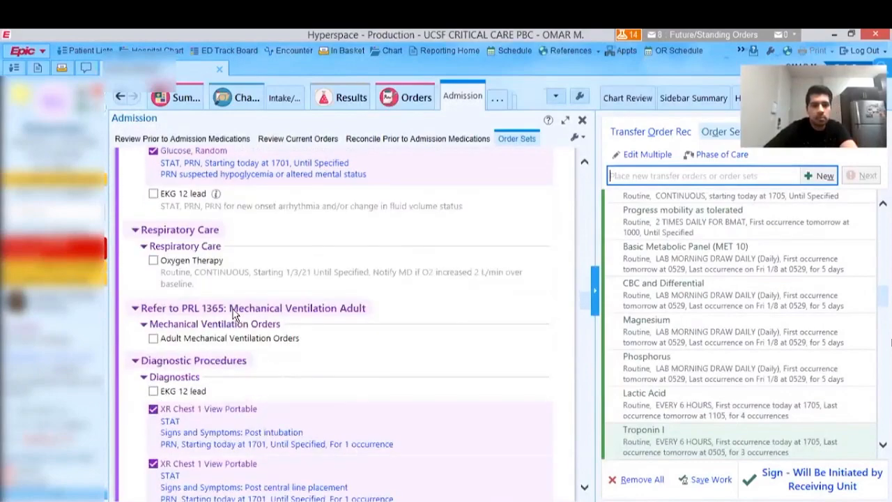
{"action": "scroll", "coordinate": [235, 327], "scroll_direction": "down", "scroll_amount": 14}
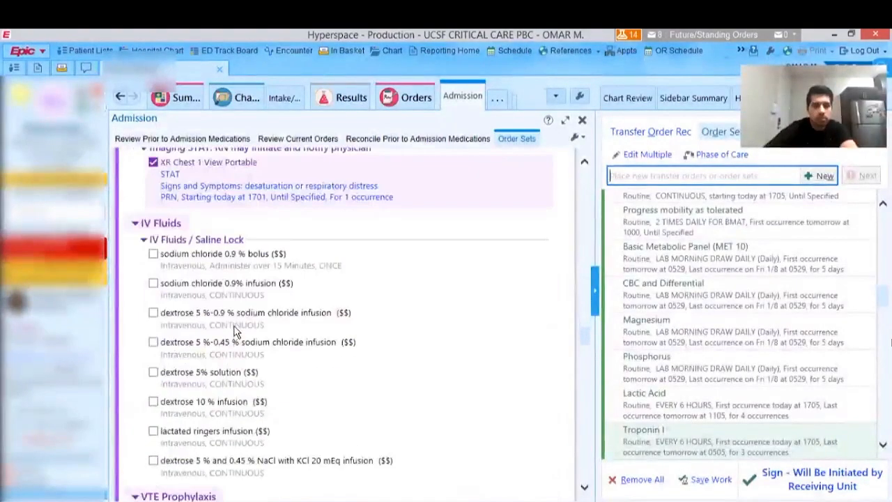
{"action": "scroll", "coordinate": [236, 333], "scroll_direction": "down", "scroll_amount": 3}
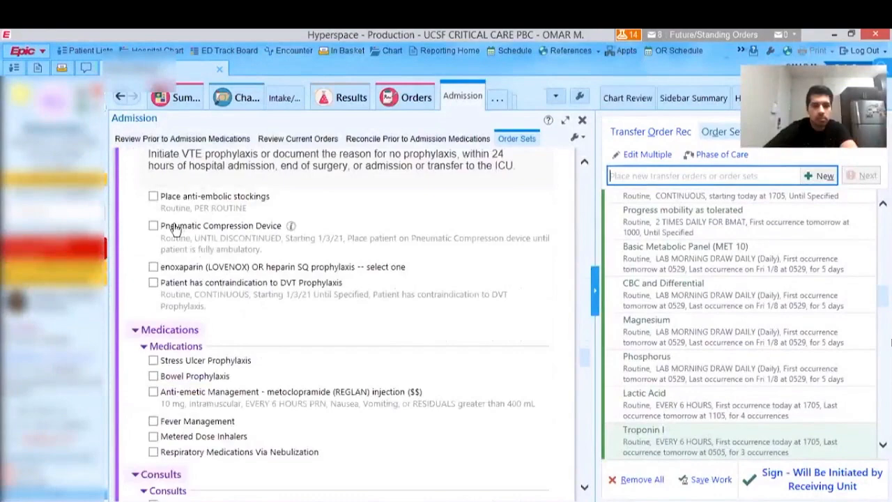
{"action": "scroll", "coordinate": [174, 230], "scroll_direction": "up", "scroll_amount": 3}
{"action": "scroll", "coordinate": [169, 237], "scroll_direction": "down", "scroll_amount": 2}
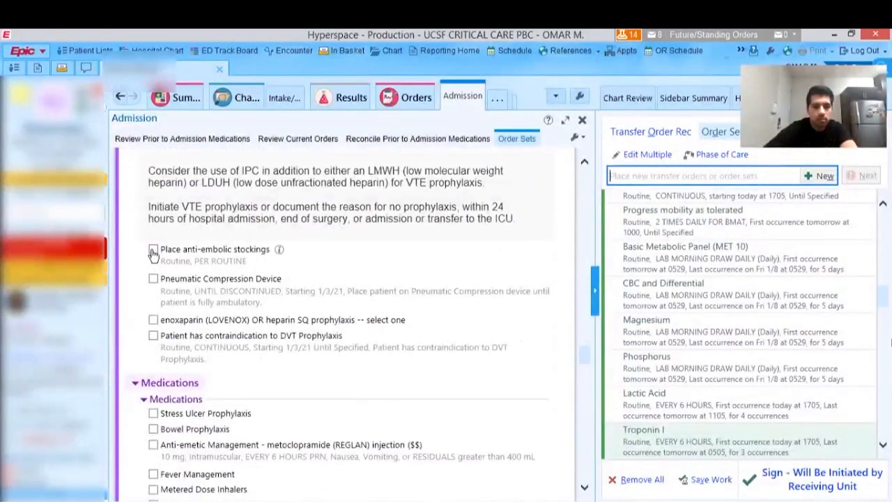
{"action": "left_click", "coordinate": [154, 319]}
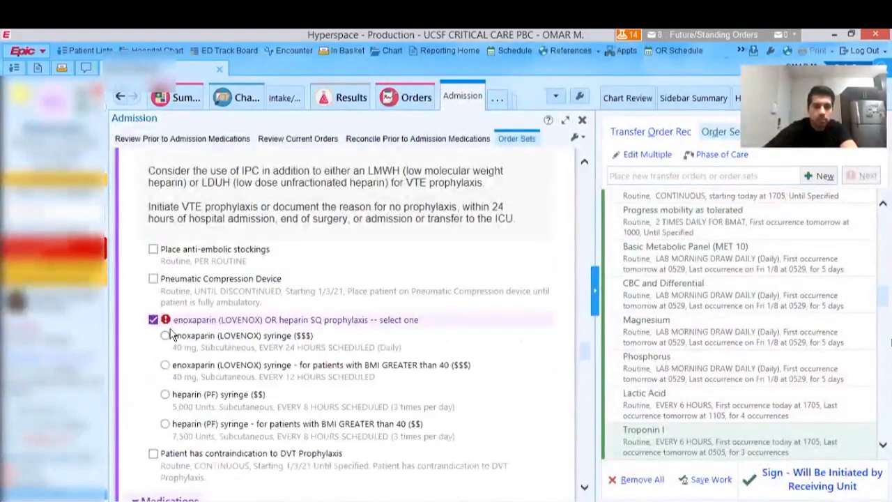
{"action": "left_click", "coordinate": [163, 396]}
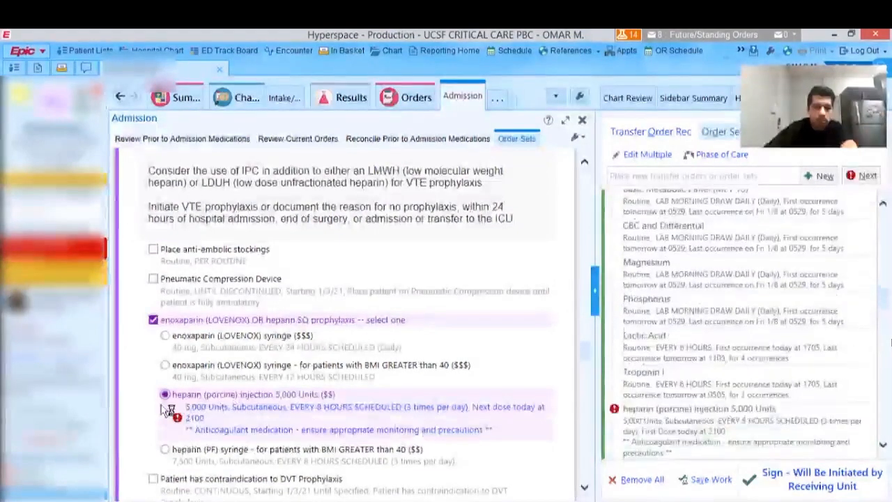
{"action": "left_click", "coordinate": [586, 129]}
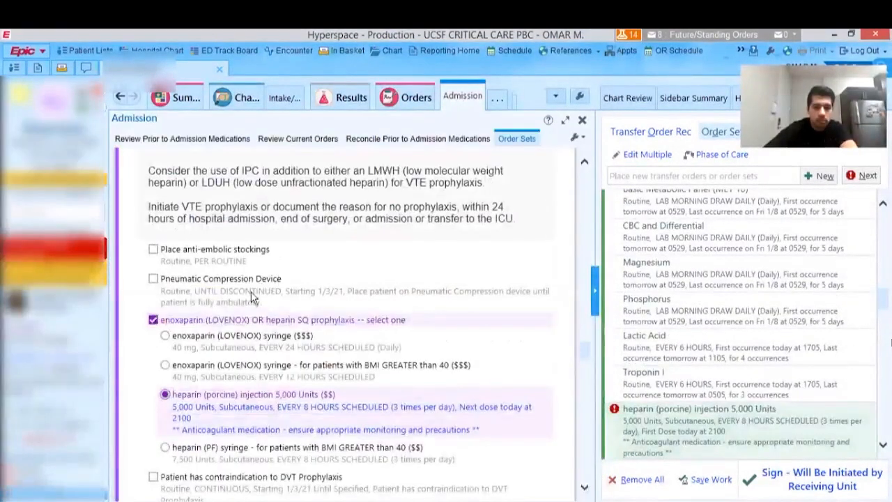
{"action": "left_click", "coordinate": [153, 319]}
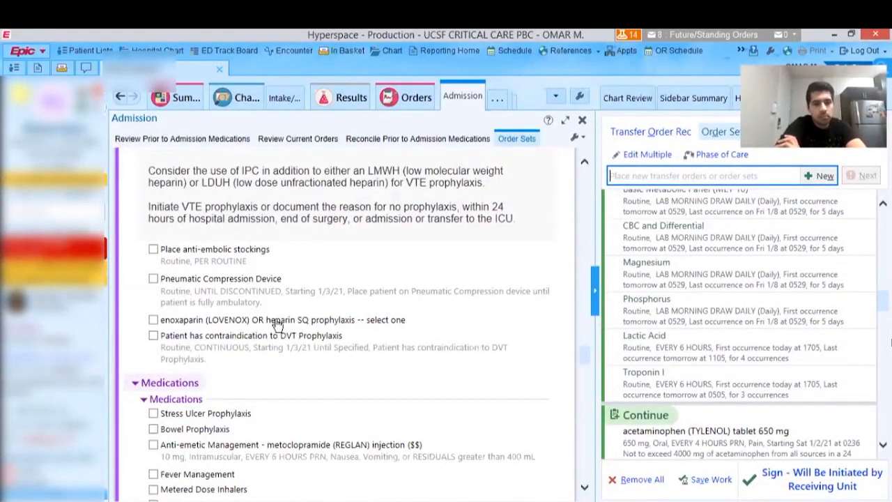
- Order enoxaparin 40 mg subcutaneous every 24 hours as VTE prophylaxis, answering None for recent spinal procedures or epidural catheters
{"action": "left_click", "coordinate": [153, 321]}
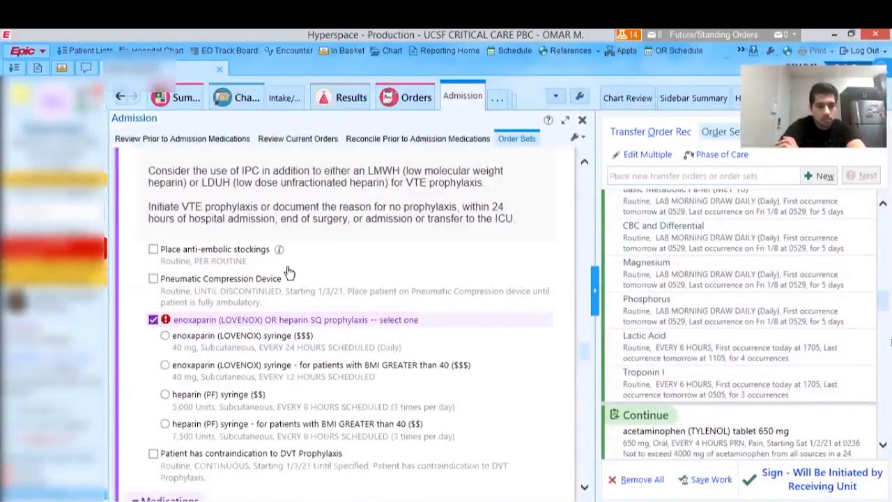
{"action": "scroll", "coordinate": [289, 272], "scroll_direction": "down", "scroll_amount": 1}
{"action": "scroll", "coordinate": [289, 271], "scroll_direction": "down", "scroll_amount": 1}
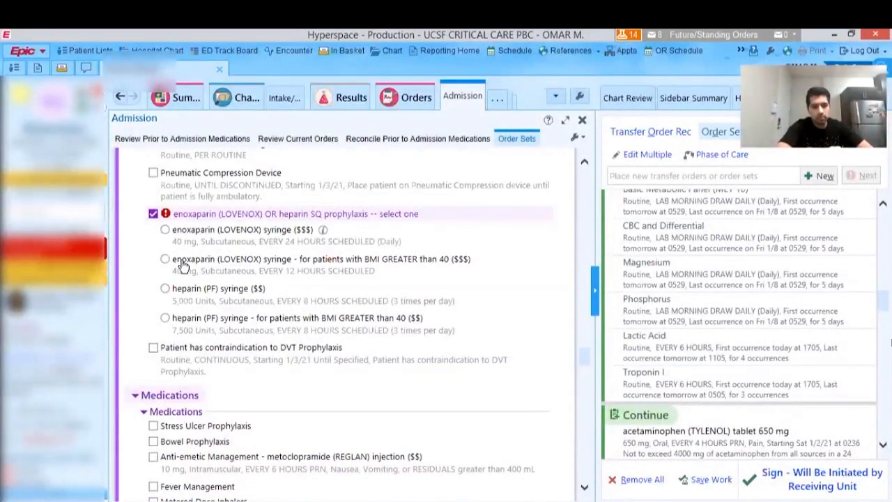
{"action": "left_click", "coordinate": [164, 230]}
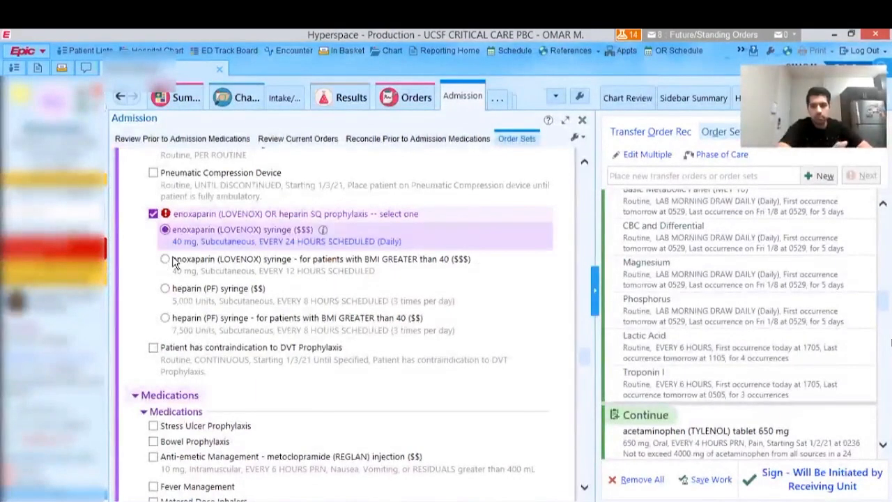
{"action": "left_click", "coordinate": [219, 258]}
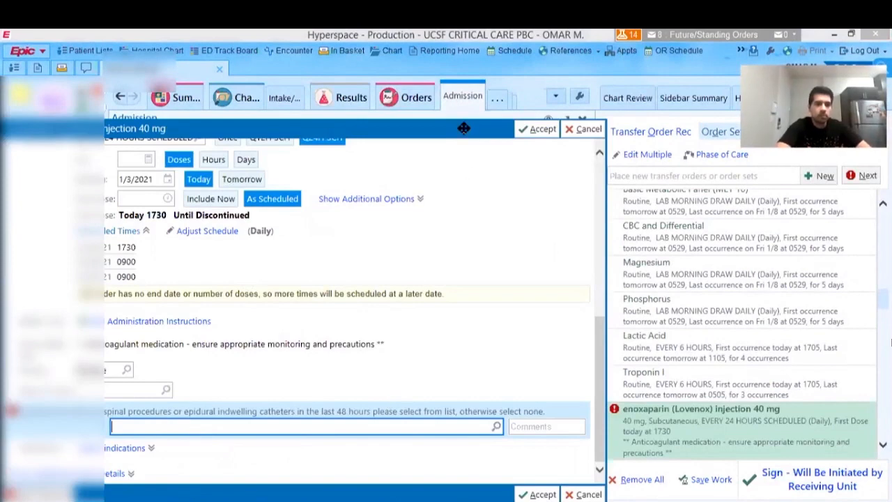
{"action": "left_click_drag", "start_coordinate": [464, 129], "coordinate": [496, 67]}
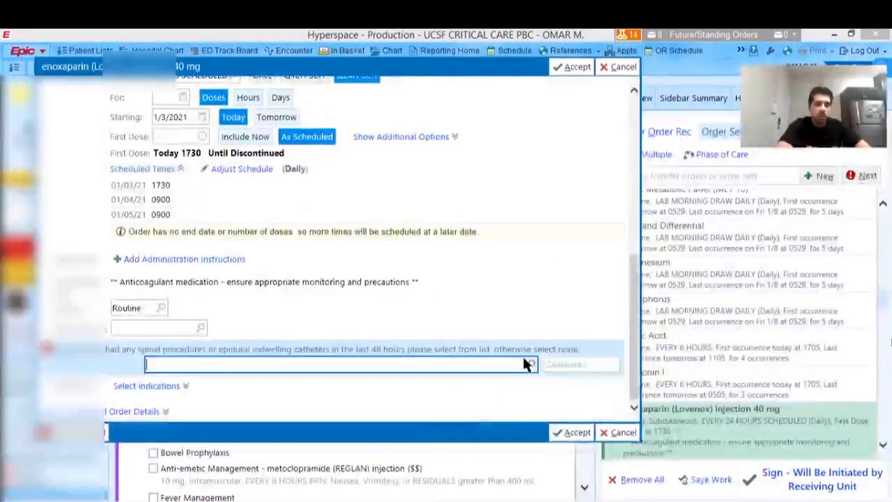
{"action": "left_click", "coordinate": [531, 365]}
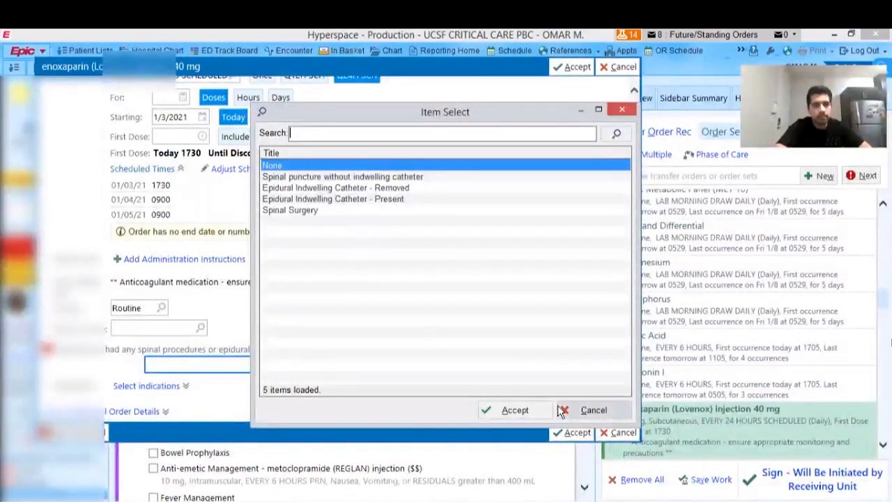
{"action": "left_click", "coordinate": [511, 412]}
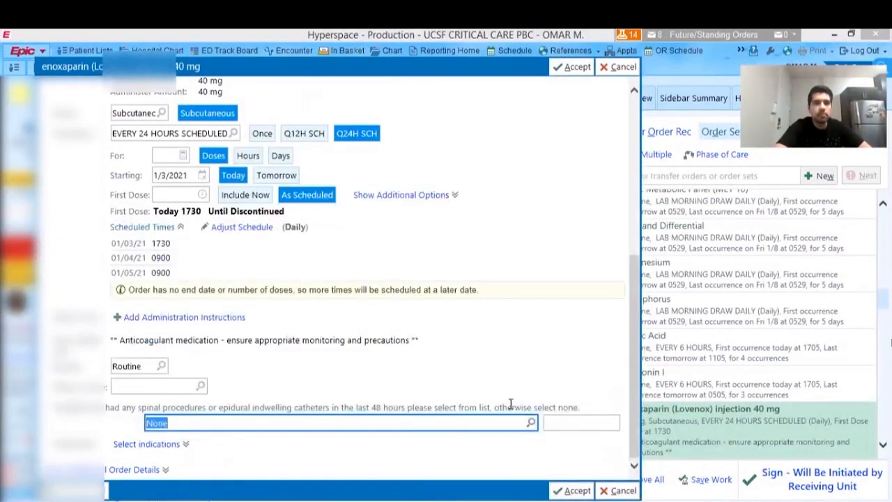
{"action": "left_click", "coordinate": [576, 489]}
- Add Stress Ulcer Prophylaxis with pantoprazole (PROTONIX) IV push 40 mg every 24 hours
{"action": "scroll", "coordinate": [330, 322], "scroll_direction": "down", "scroll_amount": 1}
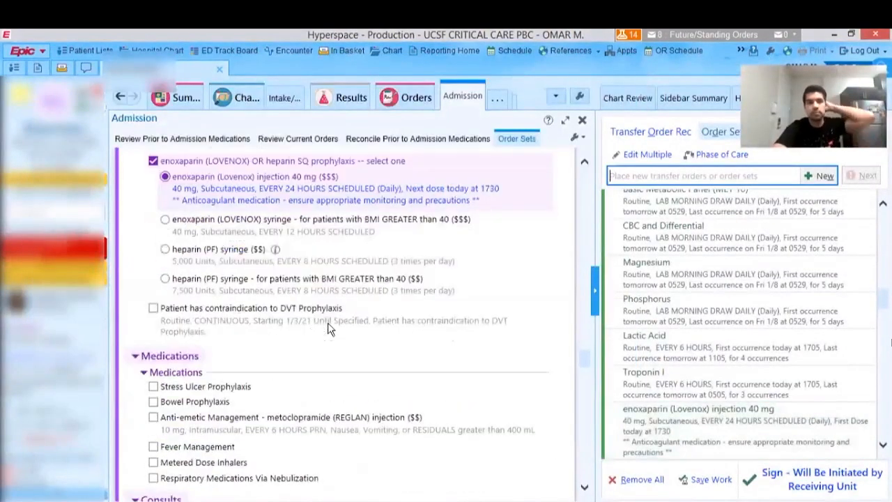
{"action": "scroll", "coordinate": [300, 307], "scroll_direction": "down", "scroll_amount": 1}
{"action": "scroll", "coordinate": [294, 312], "scroll_direction": "down", "scroll_amount": 2}
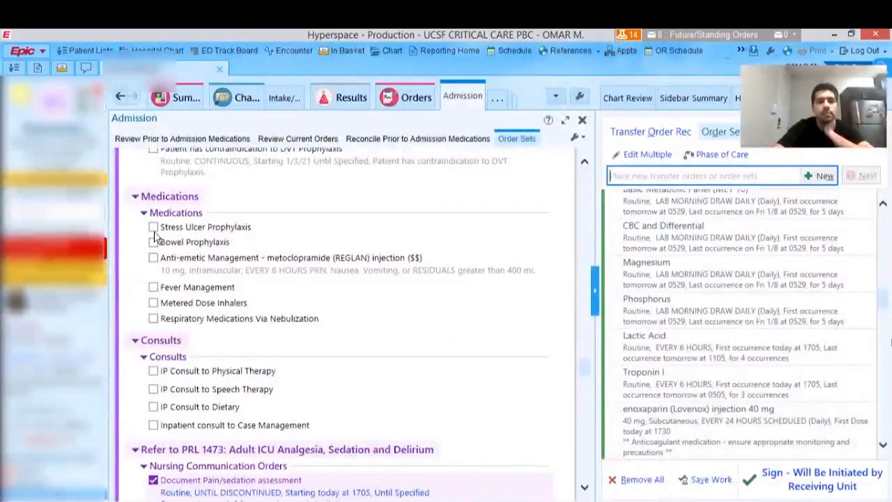
{"action": "left_click", "coordinate": [152, 227]}
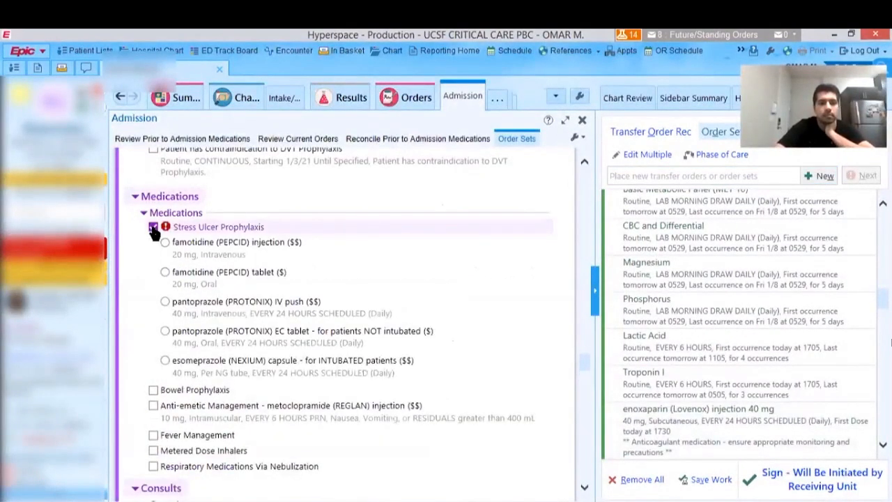
{"action": "left_click", "coordinate": [165, 302]}
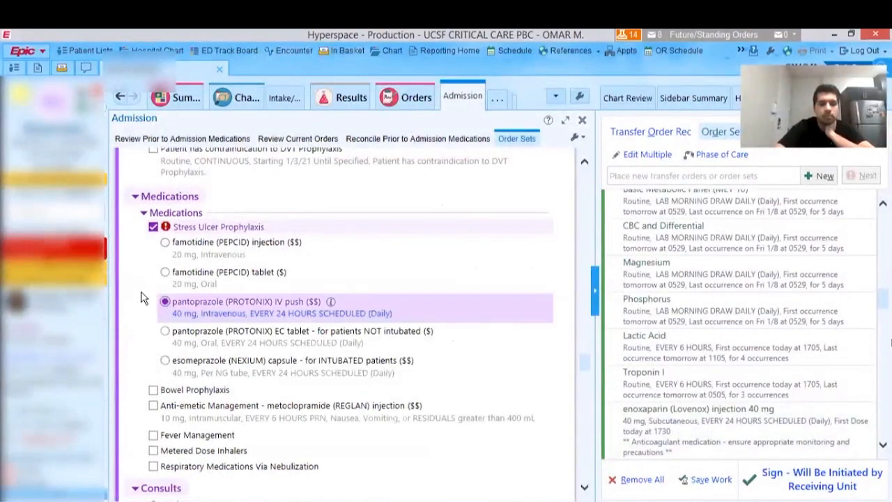
- Add Fever Management with acetaminophen tablet 650 mg oral every 4 hours PRN, for temperature greater than 38 degrees C, and accept the order
{"action": "scroll", "coordinate": [138, 271], "scroll_direction": "down", "scroll_amount": 5}
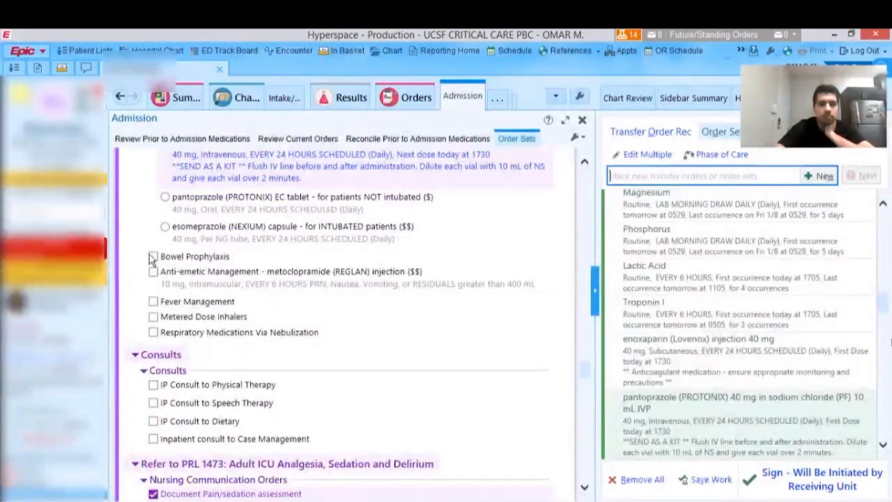
{"action": "scroll", "coordinate": [163, 278], "scroll_direction": "down", "scroll_amount": 2}
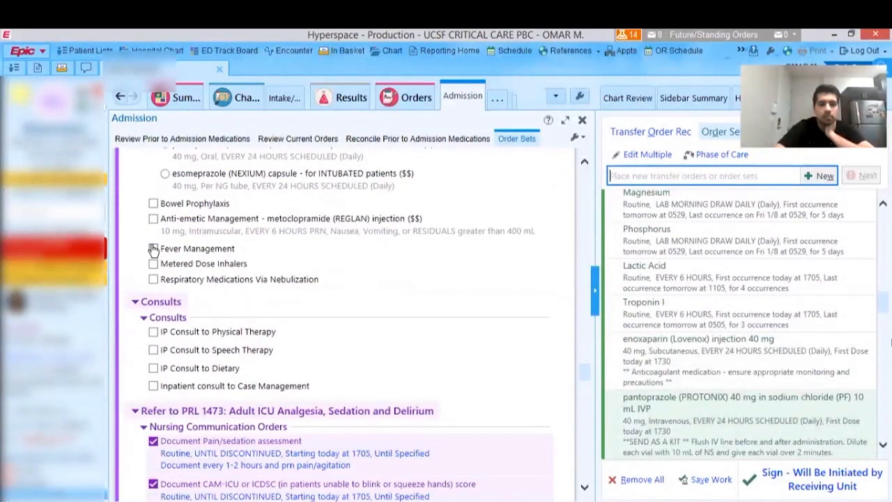
{"action": "left_click", "coordinate": [152, 248]}
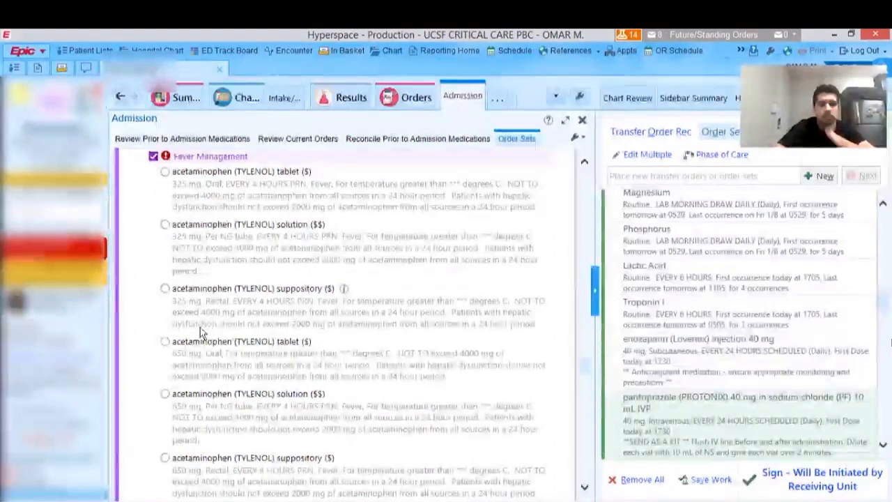
{"action": "left_click", "coordinate": [165, 343]}
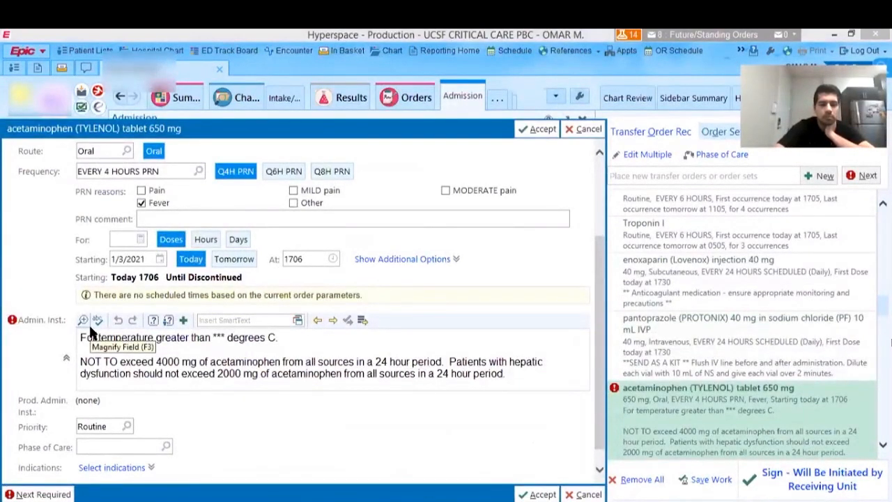
{"action": "key", "text": "F2"}
{"action": "type", "text": "38"}
{"action": "left_click", "coordinate": [538, 130]}
{"action": "scroll", "coordinate": [147, 330], "scroll_direction": "down", "scroll_amount": 2}
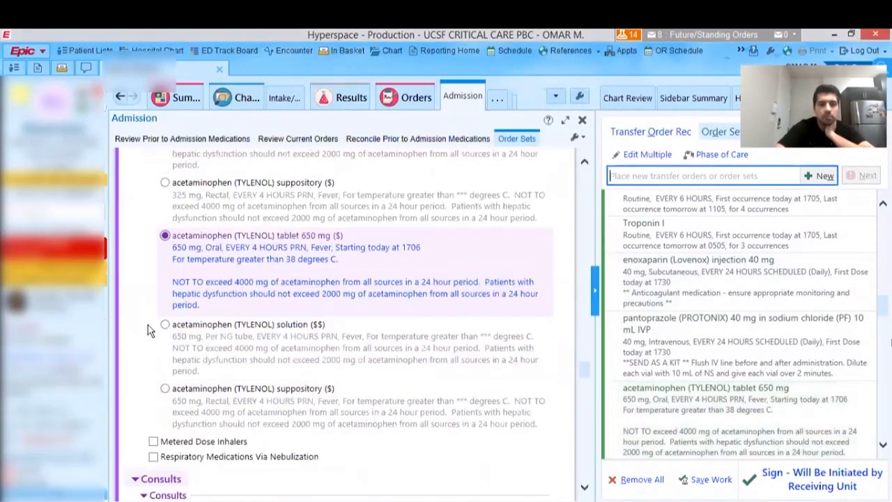
- Review the respiratory medication, consult, analgesia, delirium and sedation sections of the order set
{"action": "scroll", "coordinate": [148, 325], "scroll_direction": "down", "scroll_amount": 2}
{"action": "scroll", "coordinate": [216, 286], "scroll_direction": "down", "scroll_amount": 1}
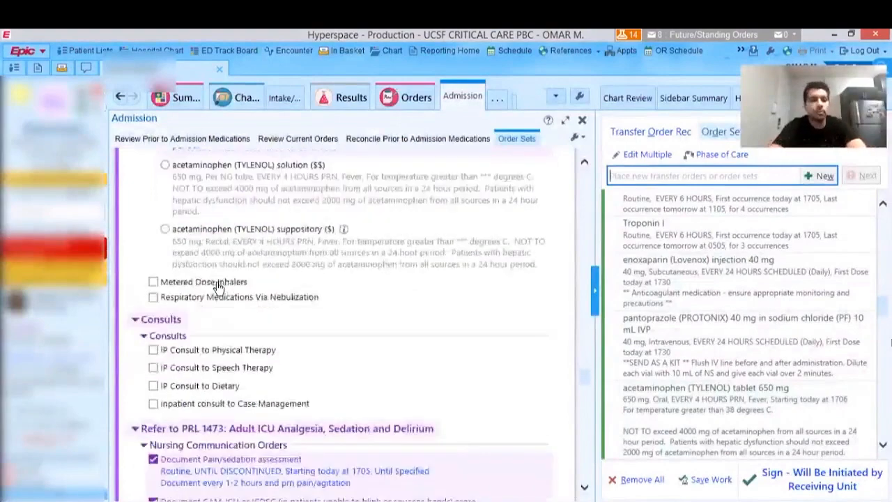
{"action": "scroll", "coordinate": [217, 289], "scroll_direction": "down", "scroll_amount": 7}
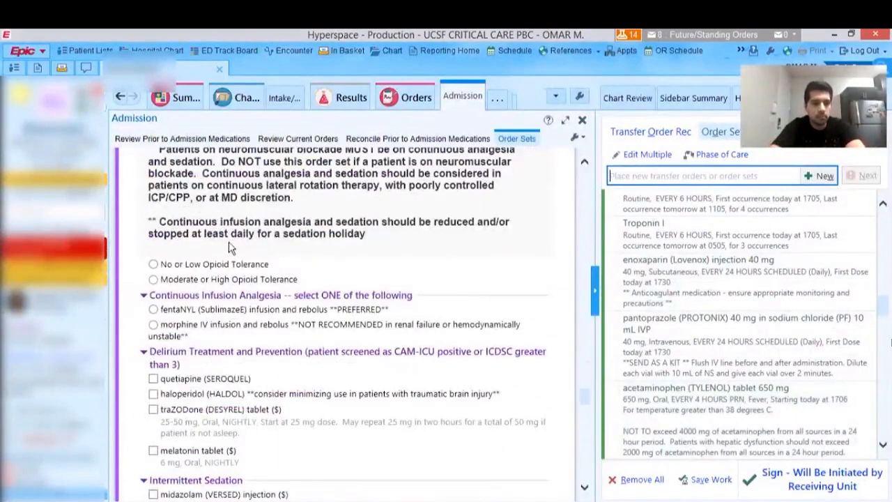
{"action": "scroll", "coordinate": [201, 322], "scroll_direction": "down", "scroll_amount": 1}
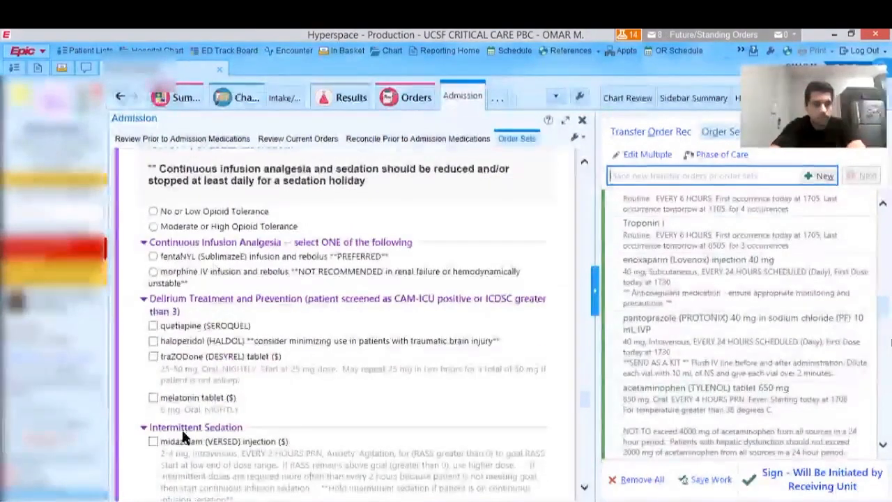
{"action": "scroll", "coordinate": [352, 282], "scroll_direction": "down", "scroll_amount": 2}
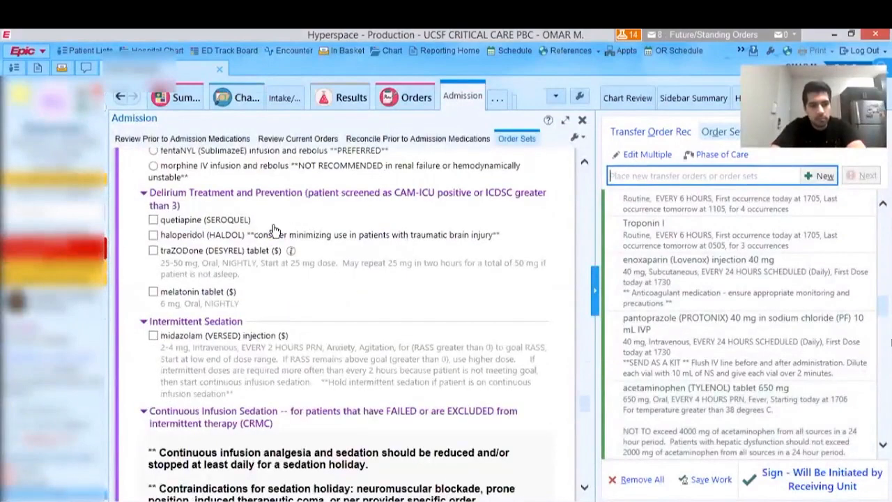
{"action": "scroll", "coordinate": [202, 352], "scroll_direction": "down", "scroll_amount": 1}
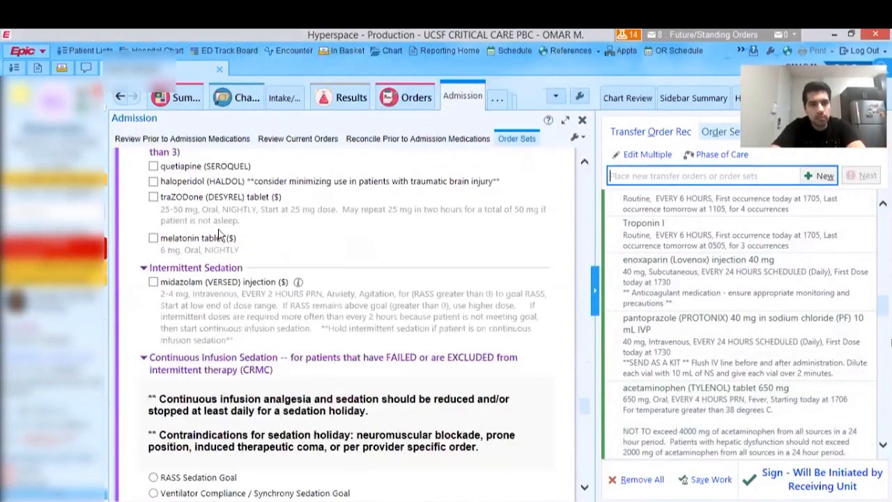
{"action": "scroll", "coordinate": [221, 253], "scroll_direction": "down", "scroll_amount": 1}
{"action": "scroll", "coordinate": [221, 253], "scroll_direction": "down", "scroll_amount": 2}
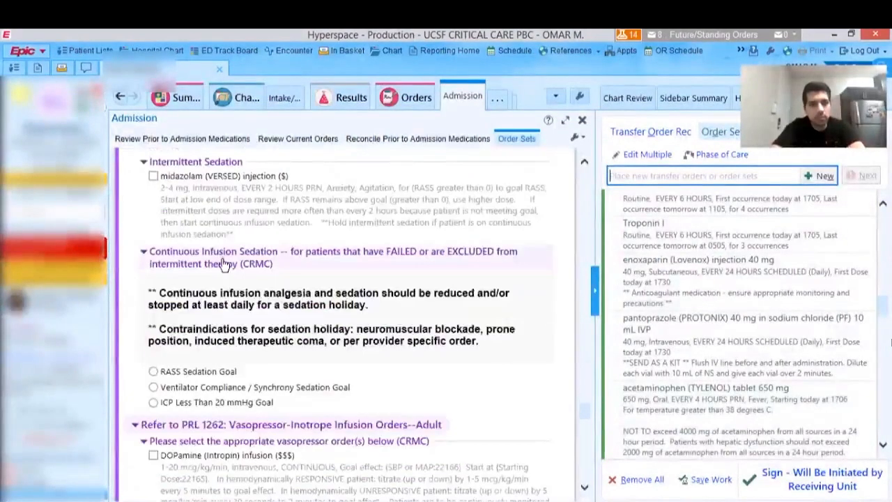
- Review the vasopressor, antiarrhythmic, antihypertensive and glycemic control sections, and return to the start of the ICU General Medical Admission Orders
{"action": "scroll", "coordinate": [217, 274], "scroll_direction": "down", "scroll_amount": 5}
{"action": "scroll", "coordinate": [209, 293], "scroll_direction": "down", "scroll_amount": 15}
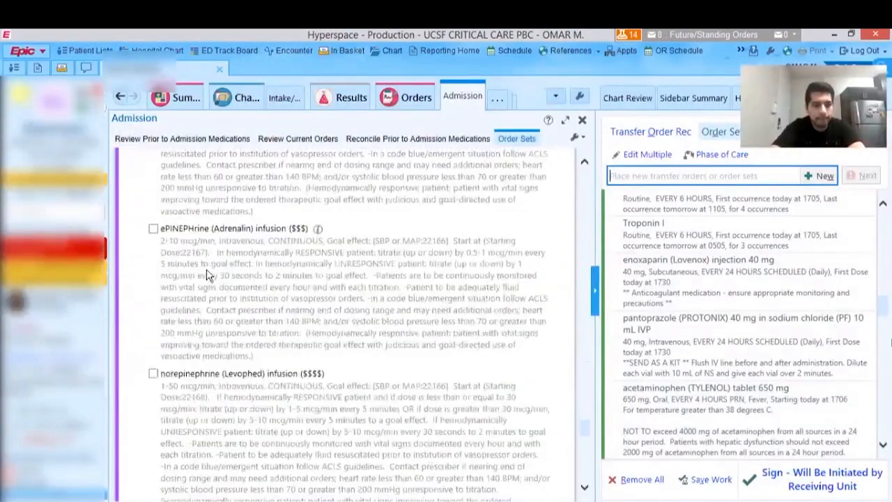
{"action": "scroll", "coordinate": [202, 296], "scroll_direction": "down", "scroll_amount": 2}
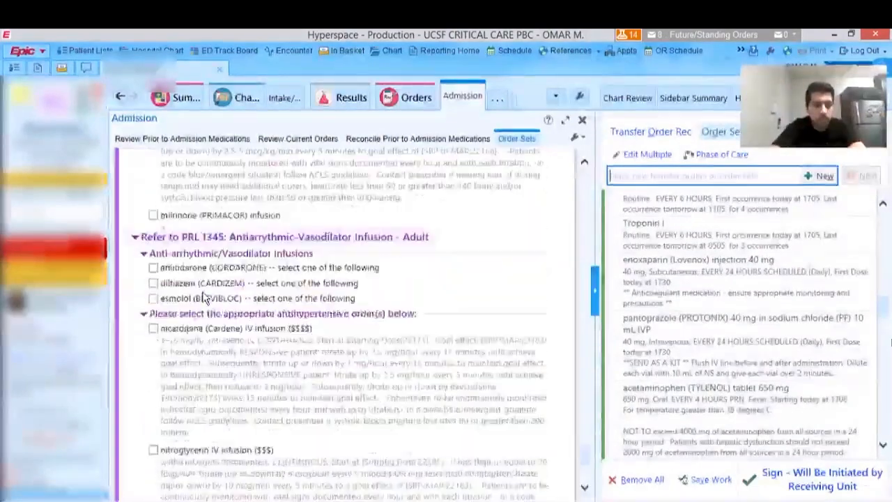
{"action": "scroll", "coordinate": [203, 293], "scroll_direction": "down", "scroll_amount": 6}
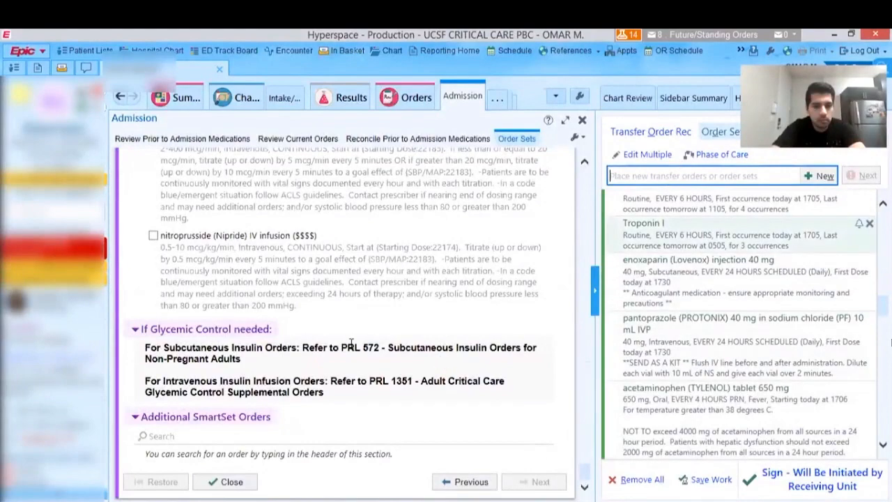
{"action": "scroll", "coordinate": [340, 317], "scroll_direction": "up", "scroll_amount": 6}
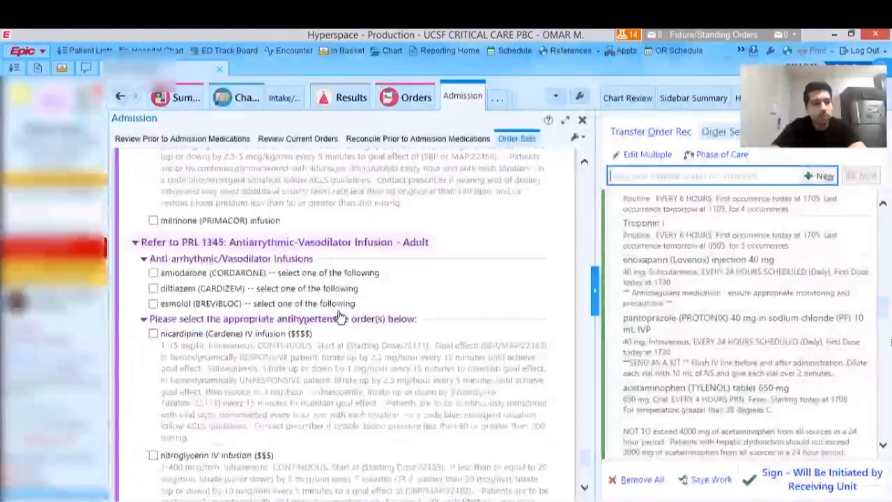
{"action": "left_click_drag", "start_coordinate": [584, 447], "coordinate": [584, 211]}
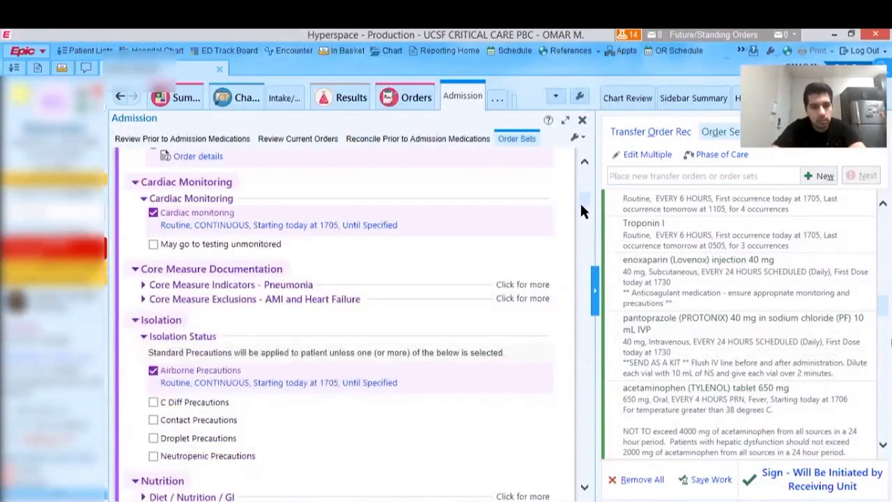
{"action": "scroll", "coordinate": [216, 223], "scroll_direction": "up", "scroll_amount": 2}
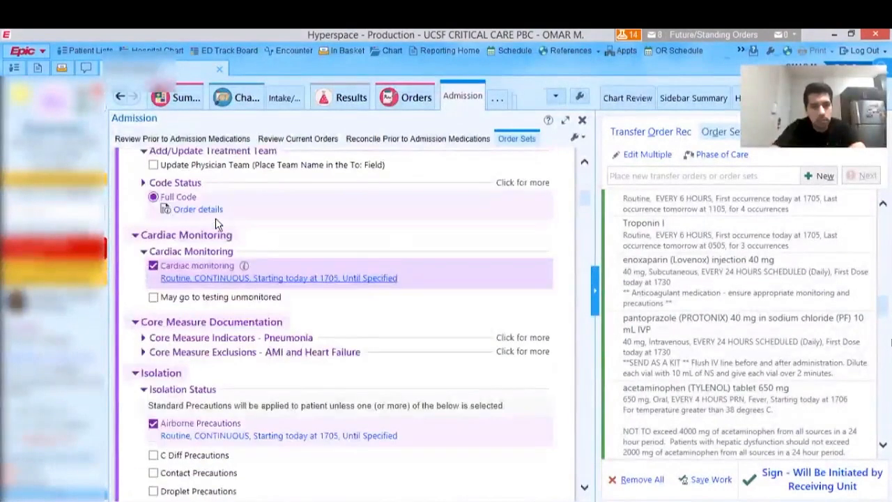
{"action": "scroll", "coordinate": [162, 231], "scroll_direction": "up", "scroll_amount": 1}
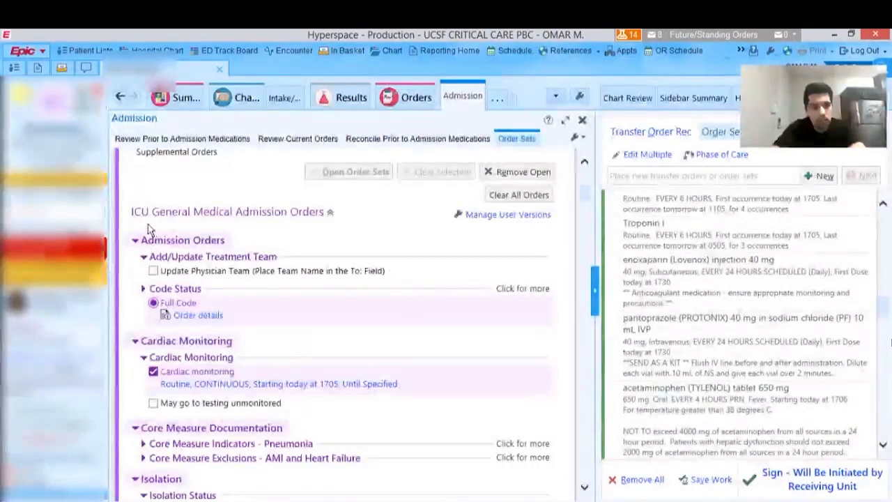
- Add a Transfer Patient order and set its service to Critical Care Medicine
{"action": "left_click", "coordinate": [629, 176]}
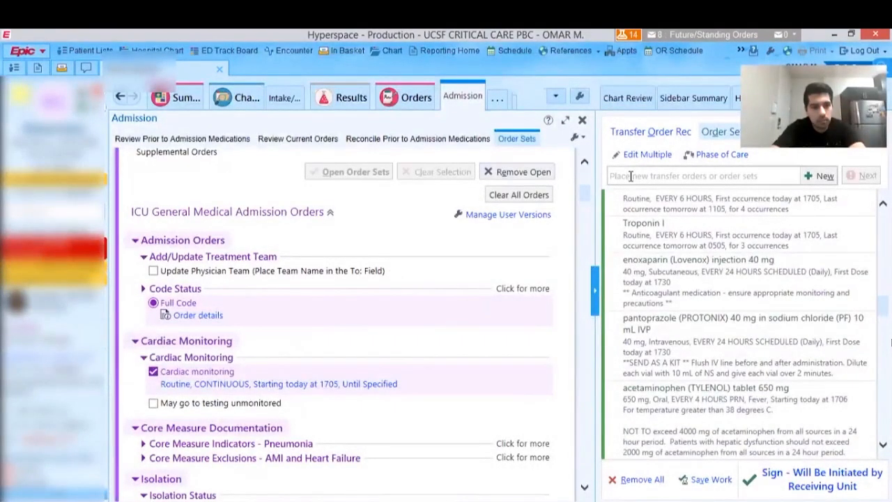
{"action": "type", "text": "tr"}
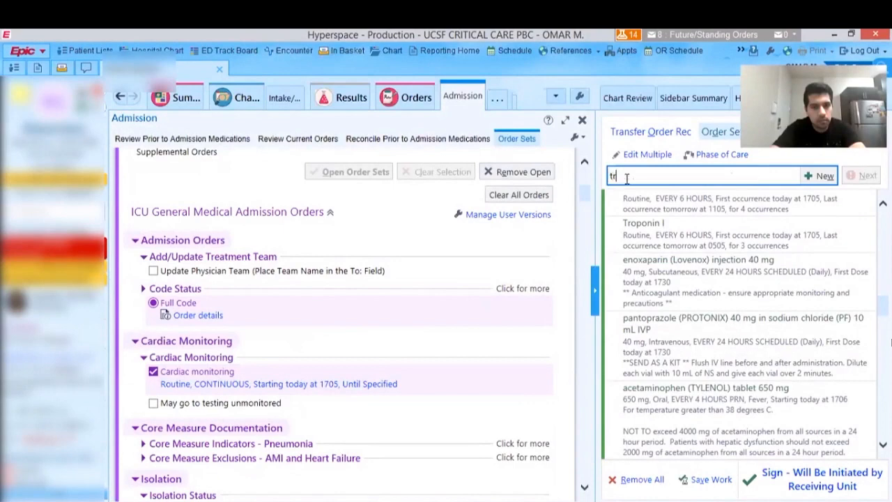
{"action": "type", "text": "ansfer"}
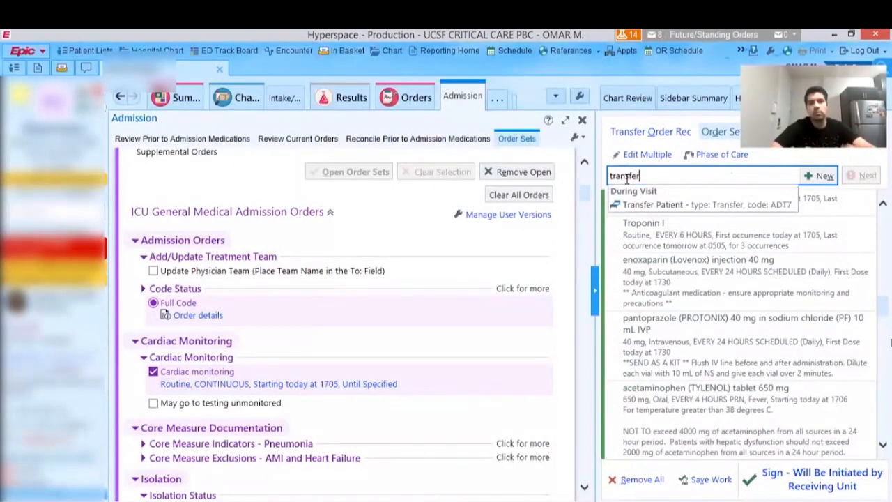
{"action": "left_click", "coordinate": [645, 205]}
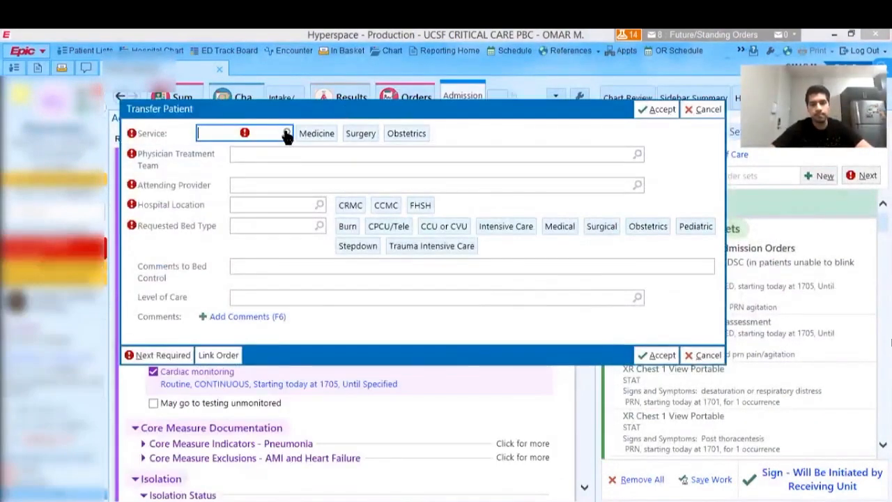
{"action": "left_click", "coordinate": [286, 133]}
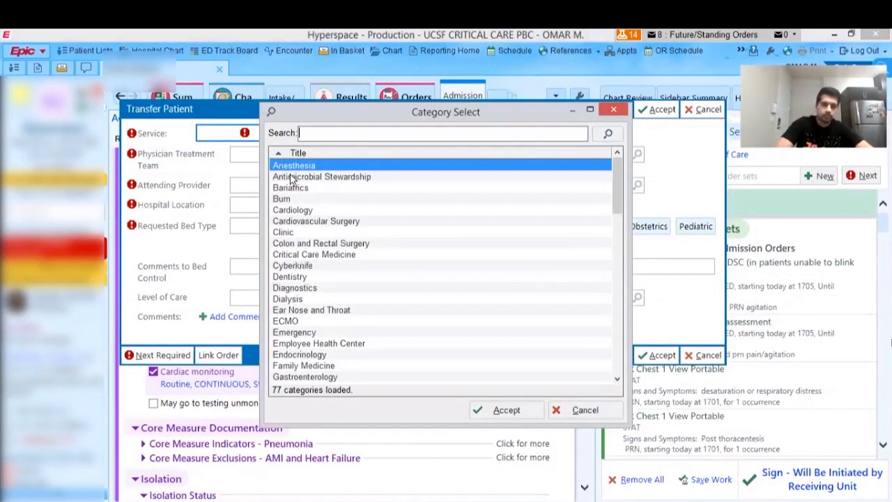
{"action": "type", "text": "icu"}
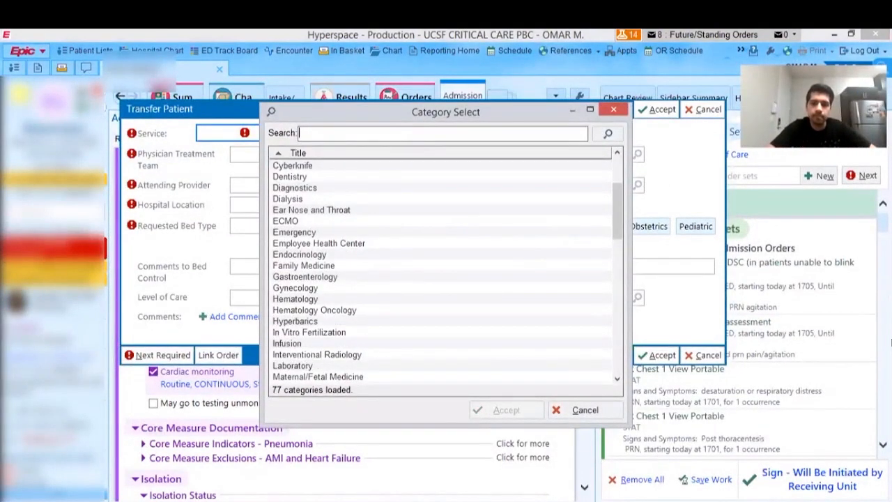
{"action": "type", "text": "crit"}
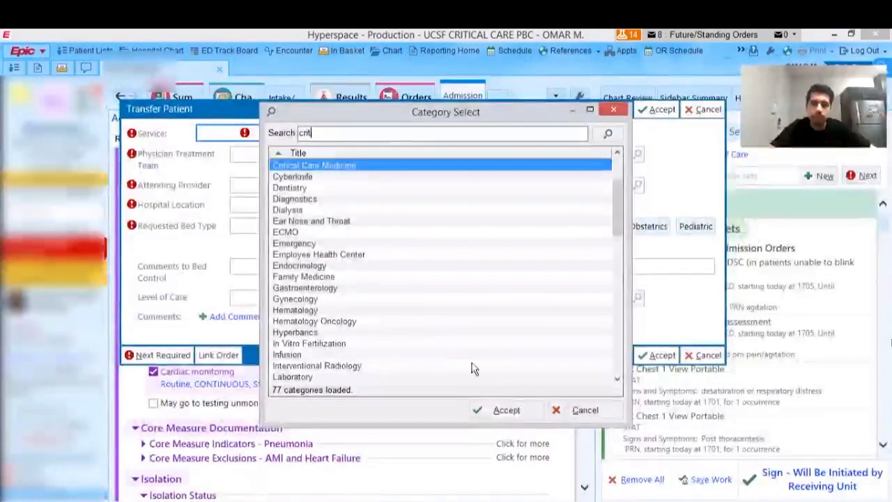
{"action": "left_click", "coordinate": [496, 409]}
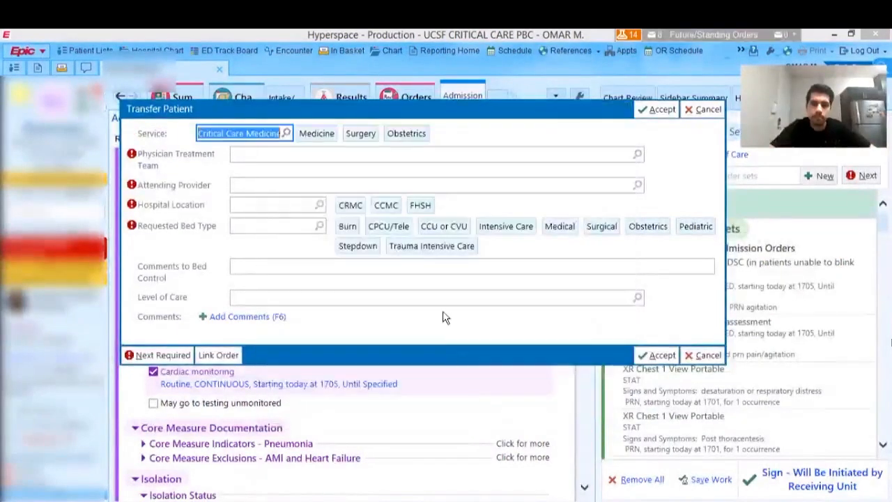
- Set the physician treatment team to UCSF TEAM, ICU-GOLD and choose the Pulmonary Disease physician as attending provider
{"action": "left_click", "coordinate": [271, 154]}
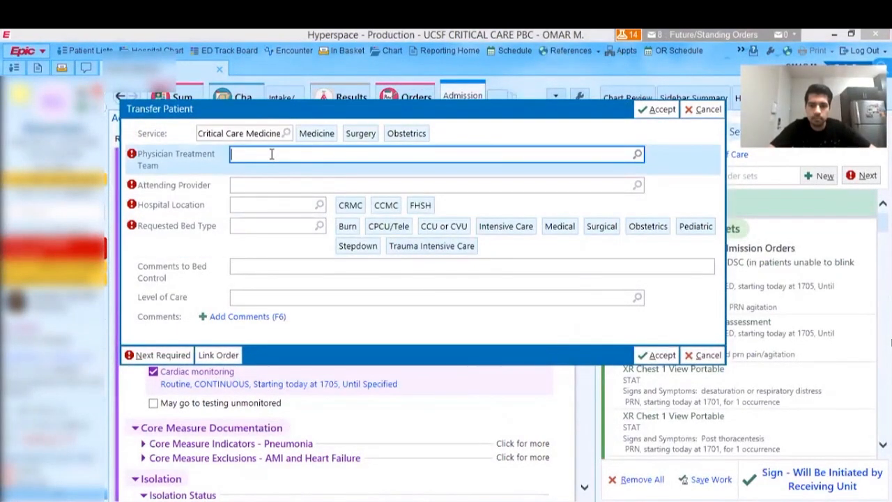
{"action": "type", "text": "icu g"}
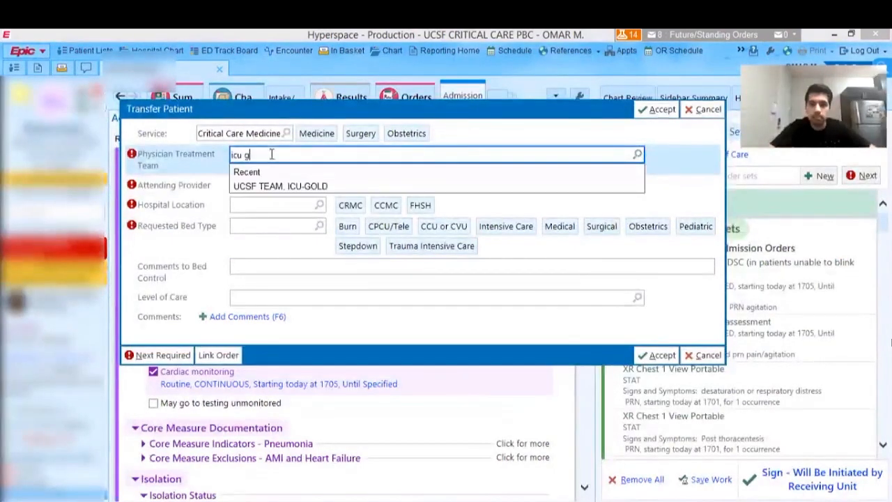
{"action": "key", "text": "Return"}
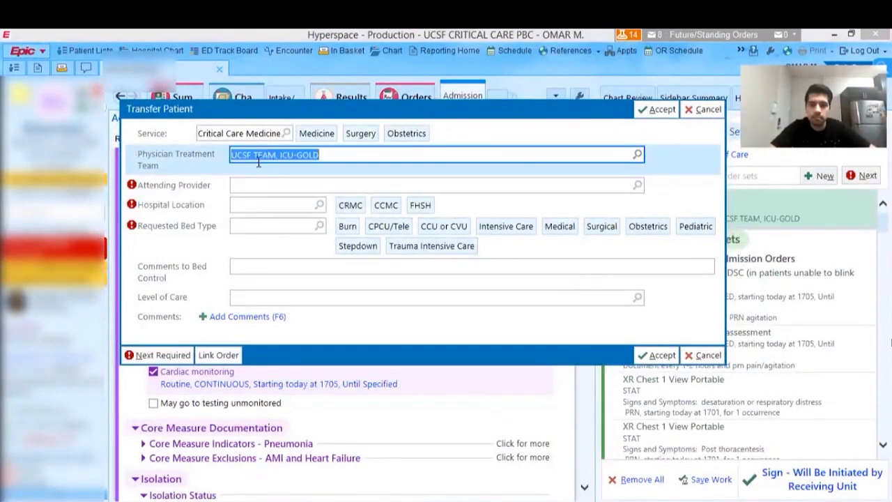
{"action": "left_click", "coordinate": [248, 184]}
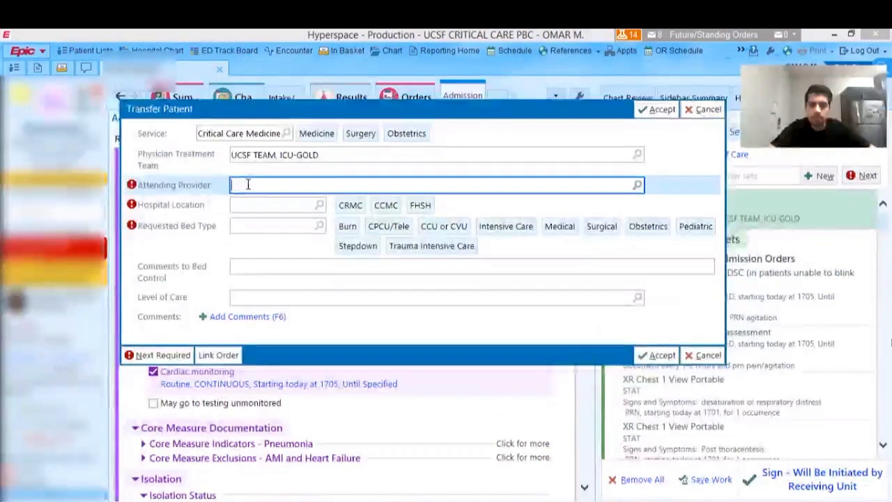
{"action": "type", "text": "evans"}
{"action": "key", "text": "Return"}
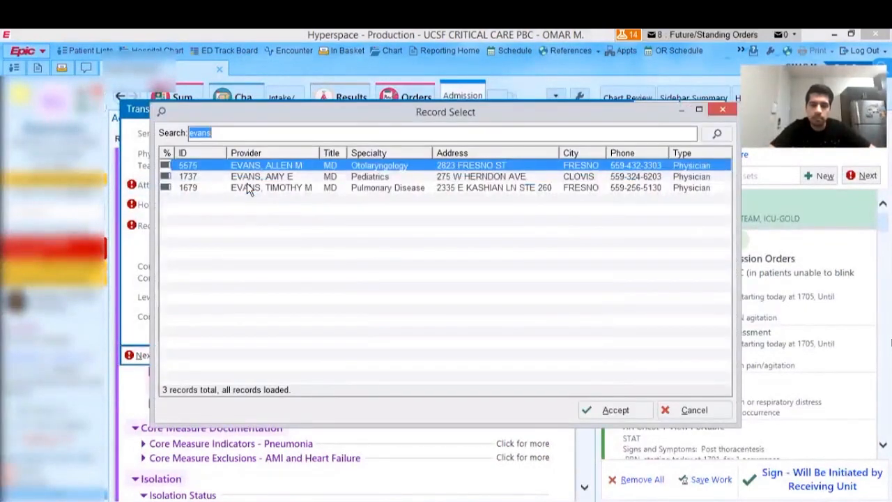
{"action": "double_click", "coordinate": [254, 187]}
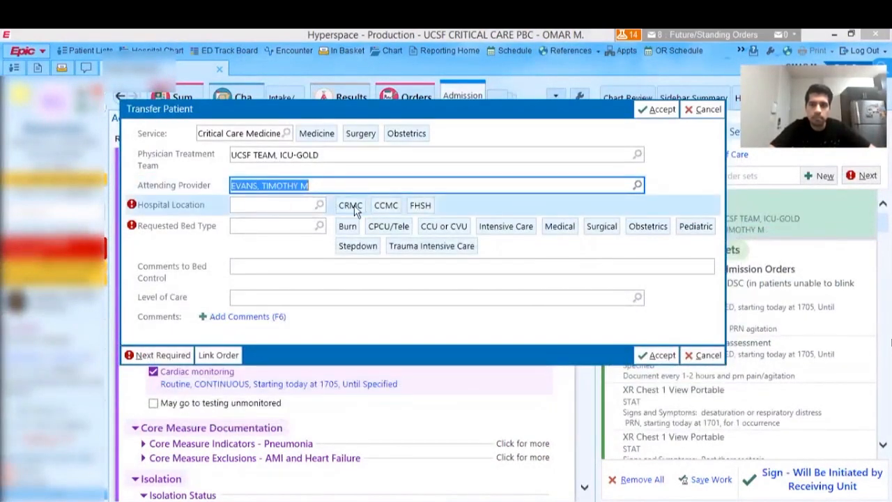
- Set the hospital location to CRMC and the requested bed type to Intensive Care, and accept the transfer order
{"action": "left_click", "coordinate": [352, 207]}
{"action": "left_click", "coordinate": [499, 226]}
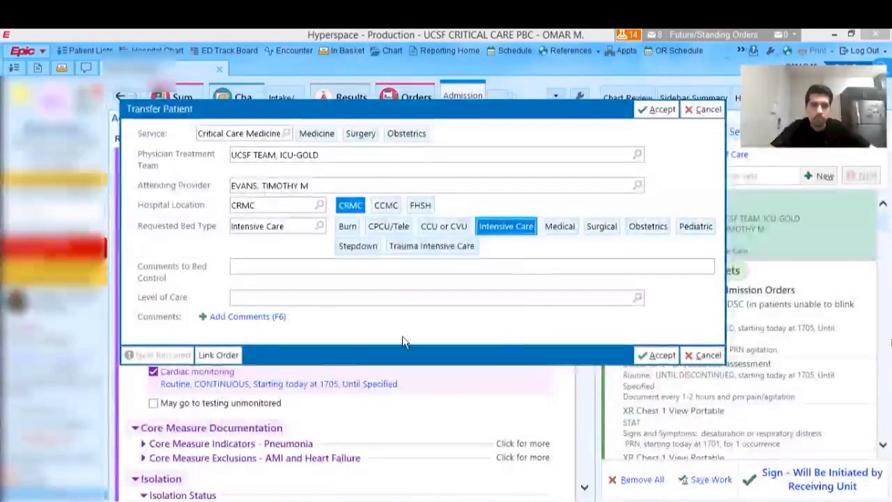
{"action": "left_click", "coordinate": [651, 356]}
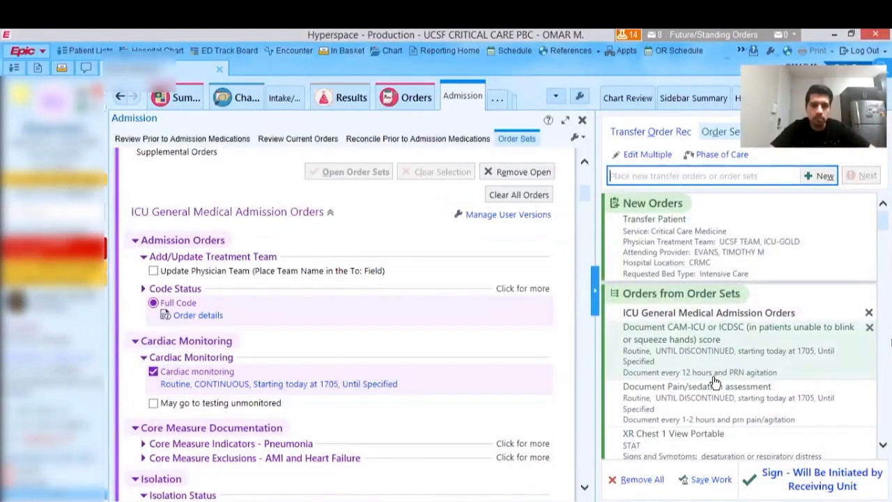
- Remove all pending transfer orders and open the patient's Summary with the Adult Overview
{"action": "left_click", "coordinate": [632, 482]}
{"action": "left_click", "coordinate": [633, 481]}
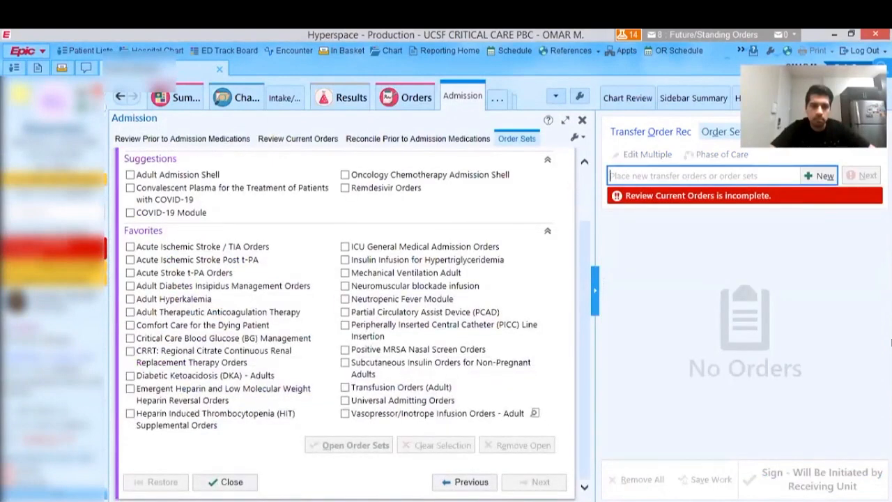
{"action": "left_click", "coordinate": [187, 97]}
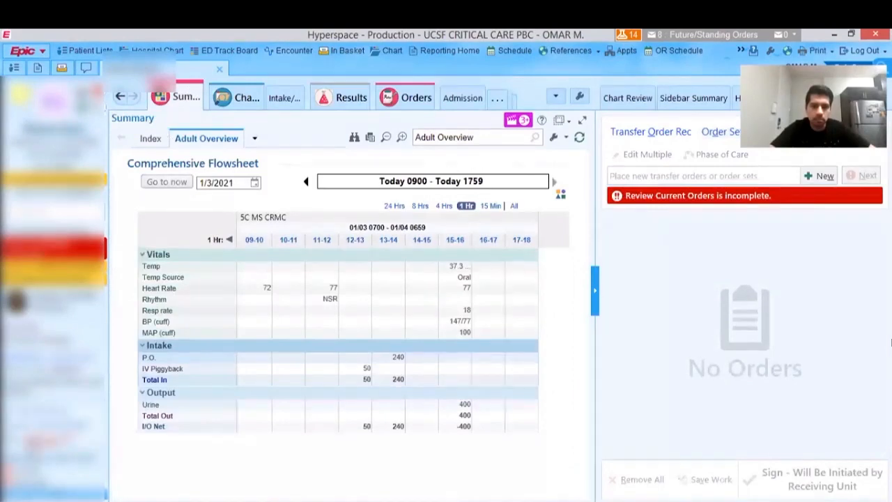
- Switch to the ICU orientation presentation in PowerPoint and start the slide show from the New admission slide
{"action": "key", "text": "alt+Tab"}
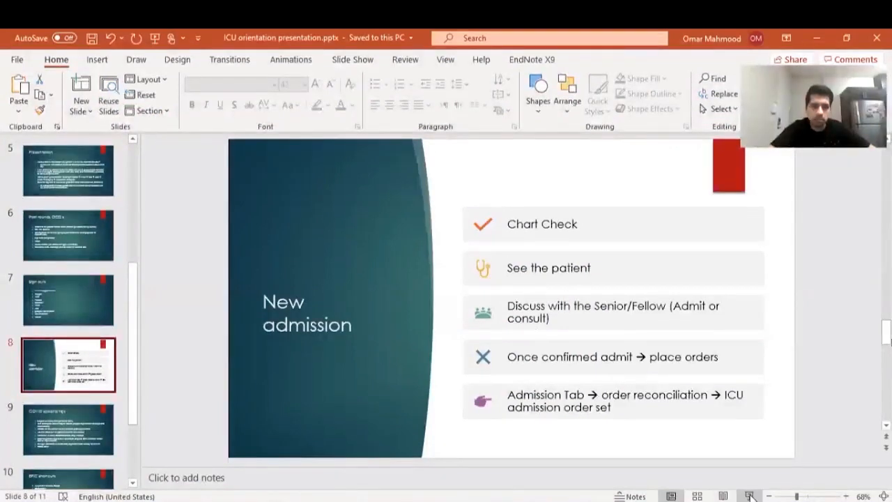
{"action": "key", "text": "shift+F5"}
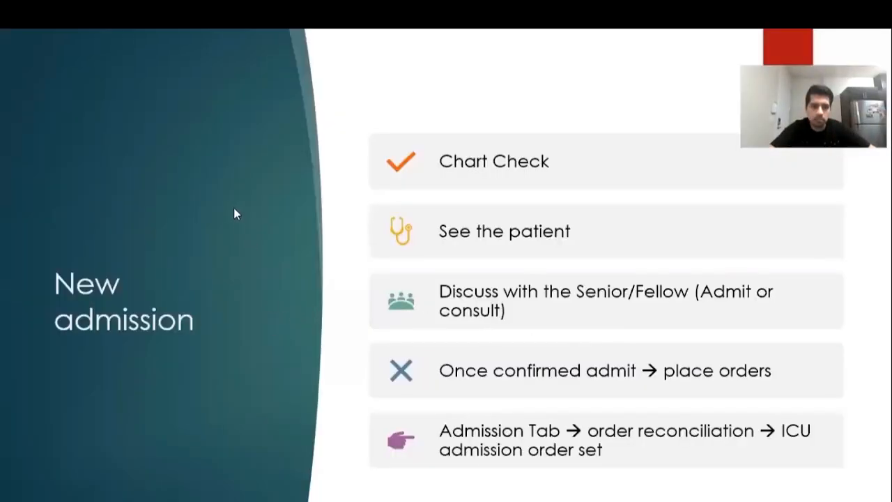